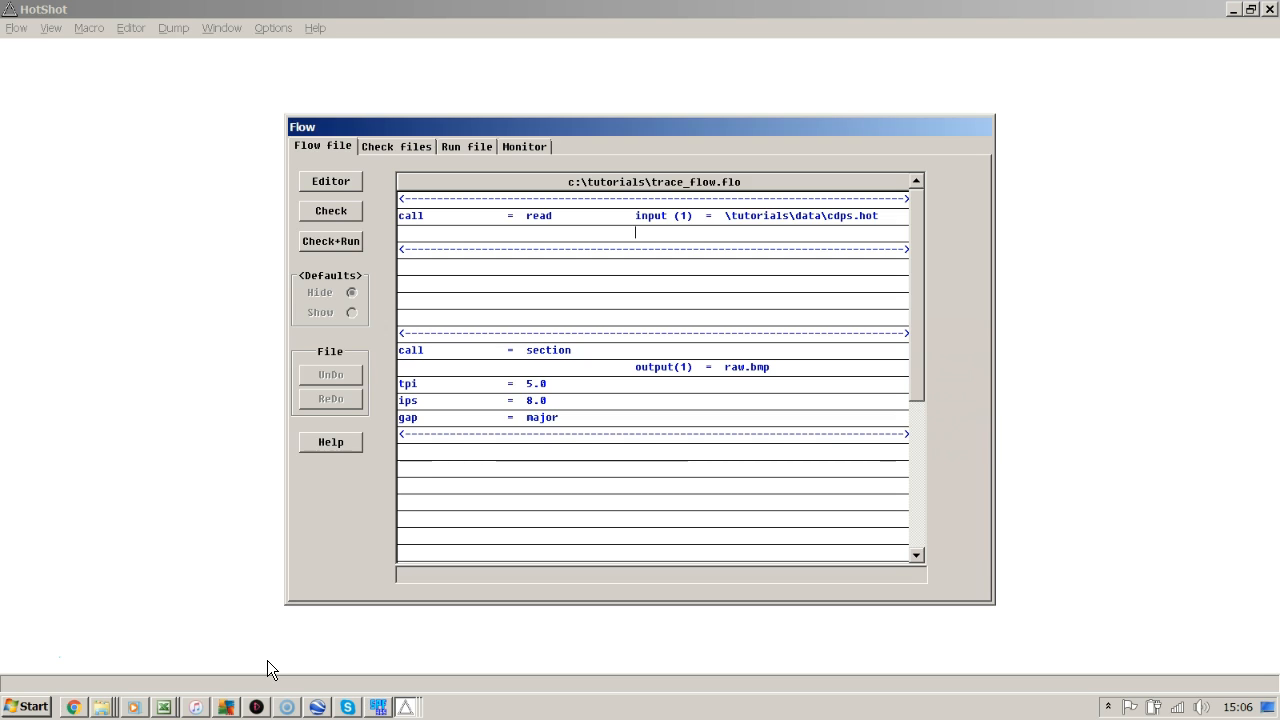
# Set the read call's output(1) to raw and the section call's input(1) to raw
pyautogui.write('output(1)  =  raw')
pyautogui.click(756, 350)
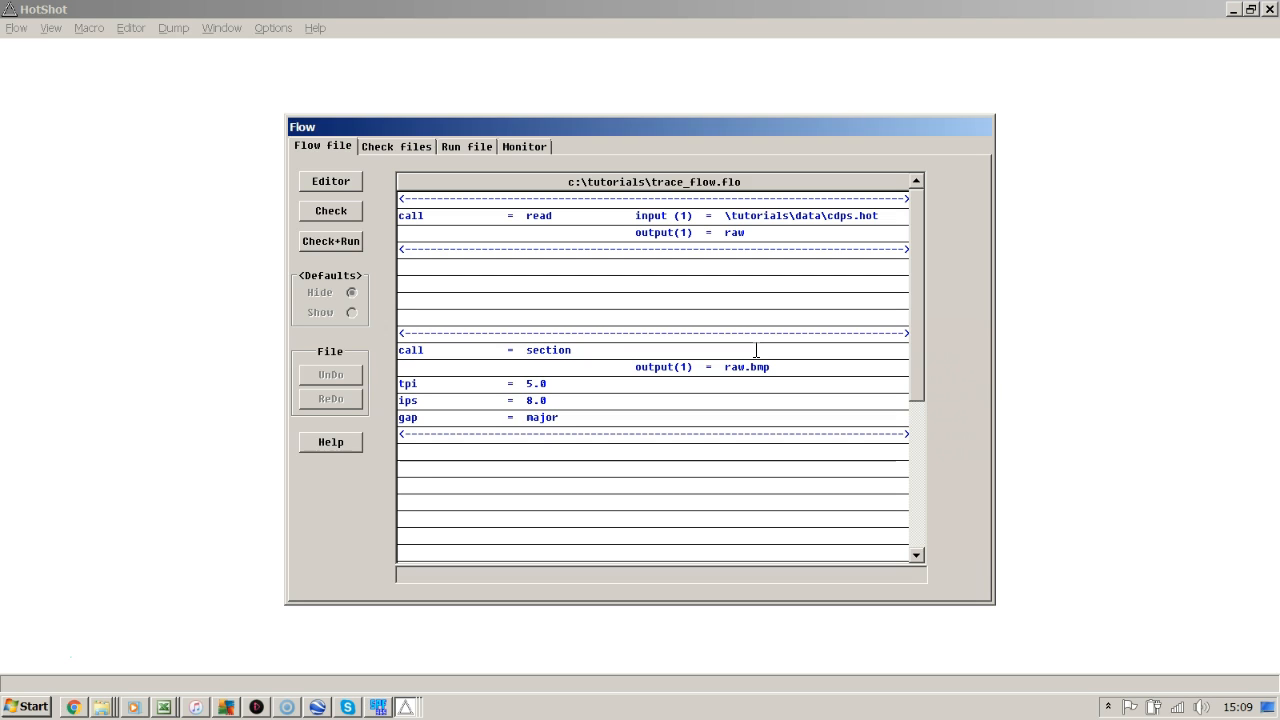
pyautogui.write('input (1)  =  raw')
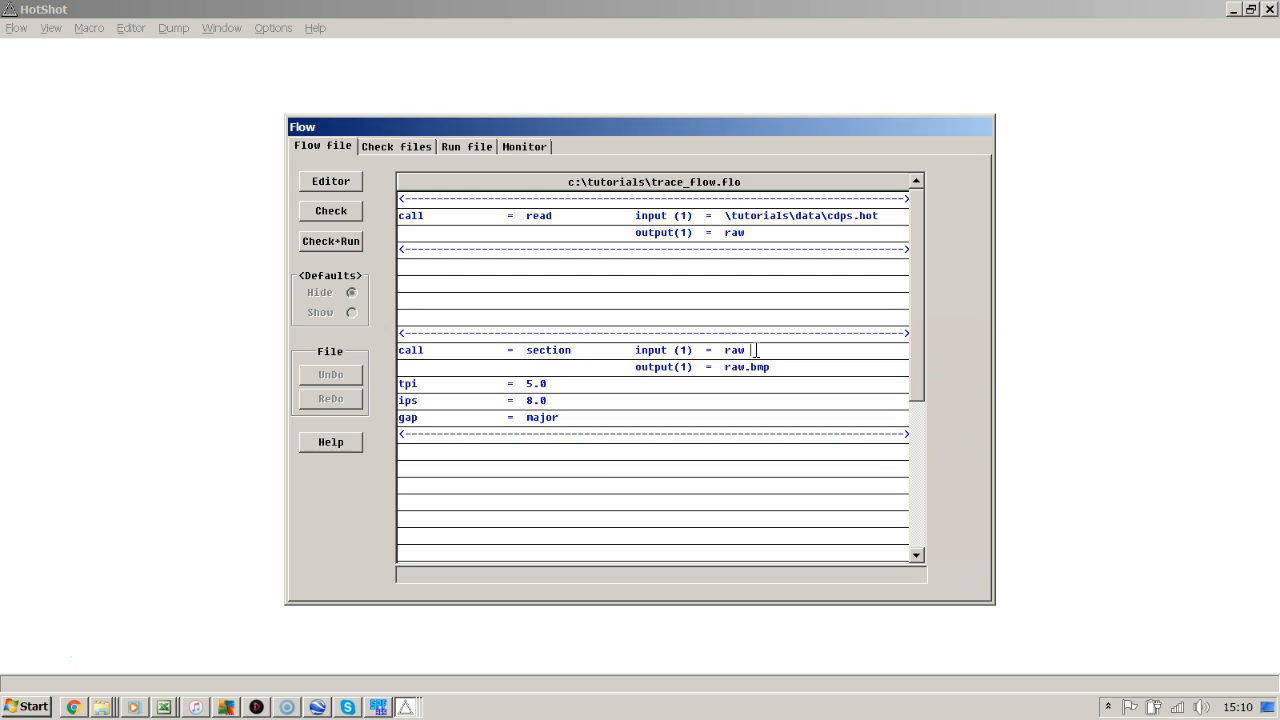
# Add an agc call with t_gate 0.296, input(1) raw and output(1) agc between the read and section calls
pyautogui.click(410, 265)
pyautogui.write('call = agc   t_gate = 0.296')
pyautogui.click(639, 269)
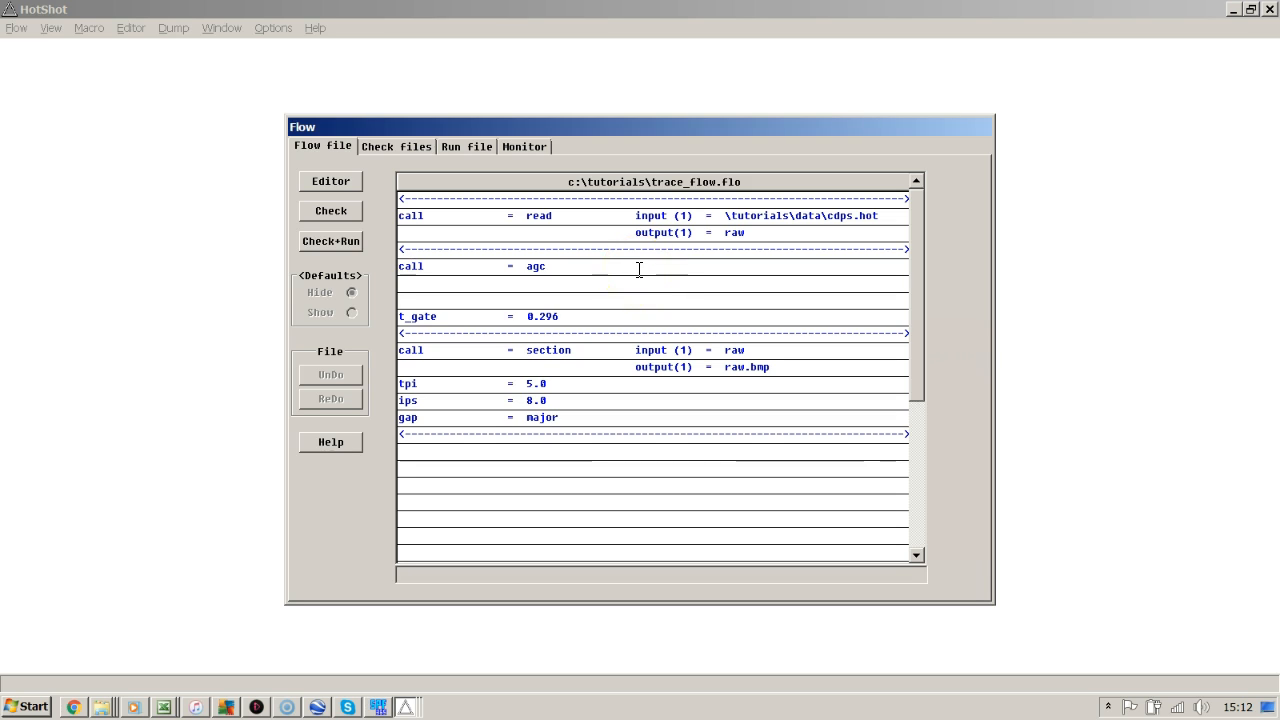
pyautogui.write('input (1)  =  raw')
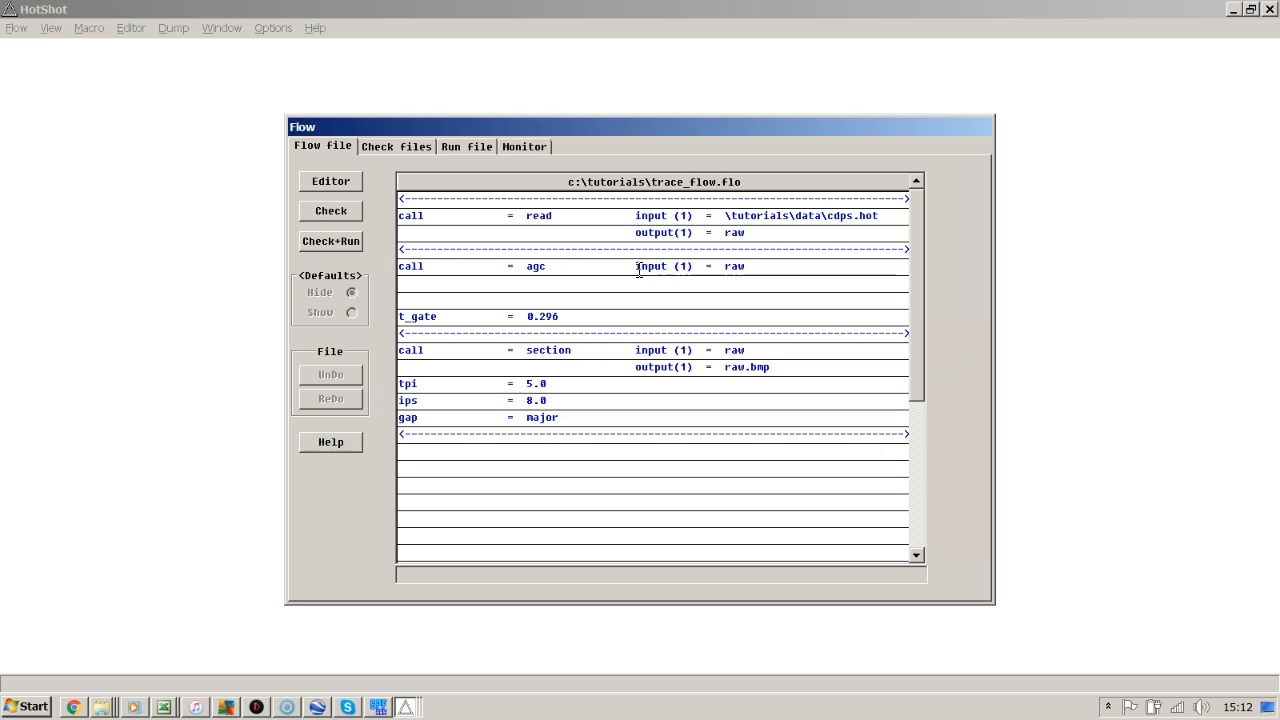
pyautogui.click(602, 283)
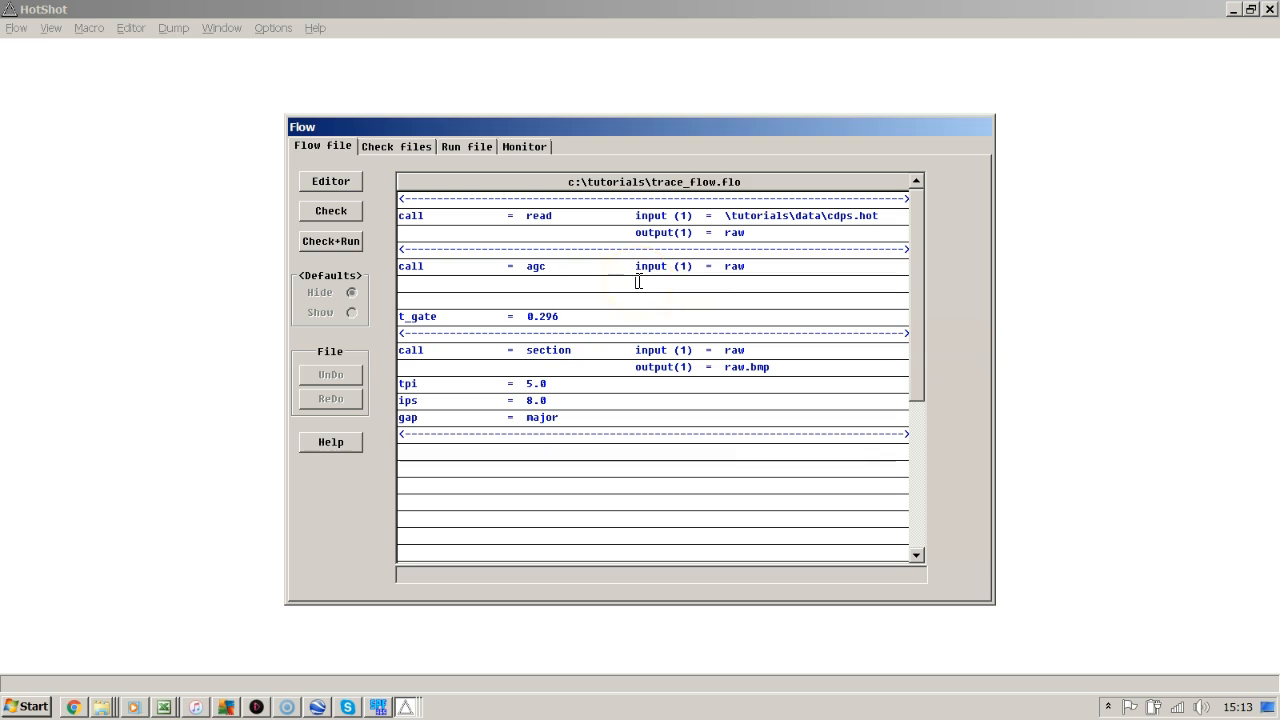
pyautogui.click(638, 282)
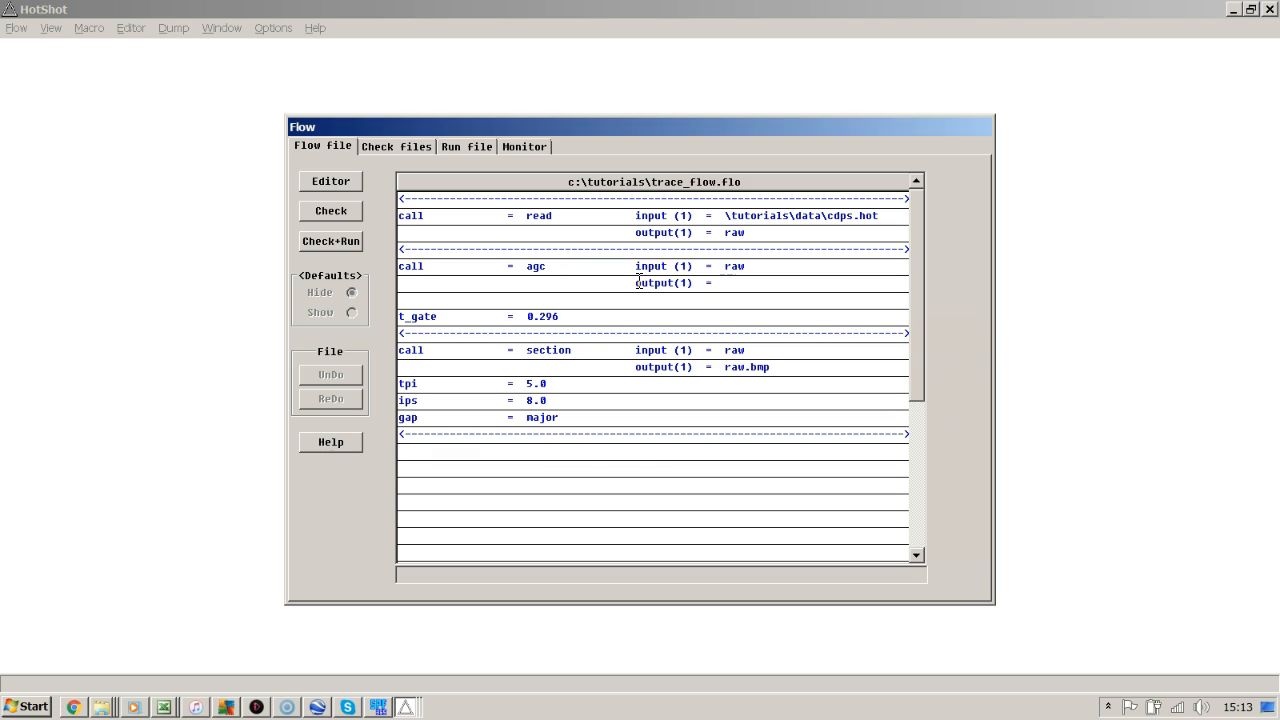
pyautogui.write('raw')
pyautogui.press('BackSpace')
pyautogui.press('BackSpace')
pyautogui.press('BackSpace')
pyautogui.write('agc')
# Add a section call with input(1) agc, output(1) agc.bmp, tpi 5.0, ips 8.0 and gap major
pyautogui.click(404, 450)
pyautogui.write('call             =  section          input (1)  =  agc                                      output(1)  =  agc.bmp tpi              =  5.0 ips              =  8.0 gap              =  major <------------------------------------------------------------------------------>')
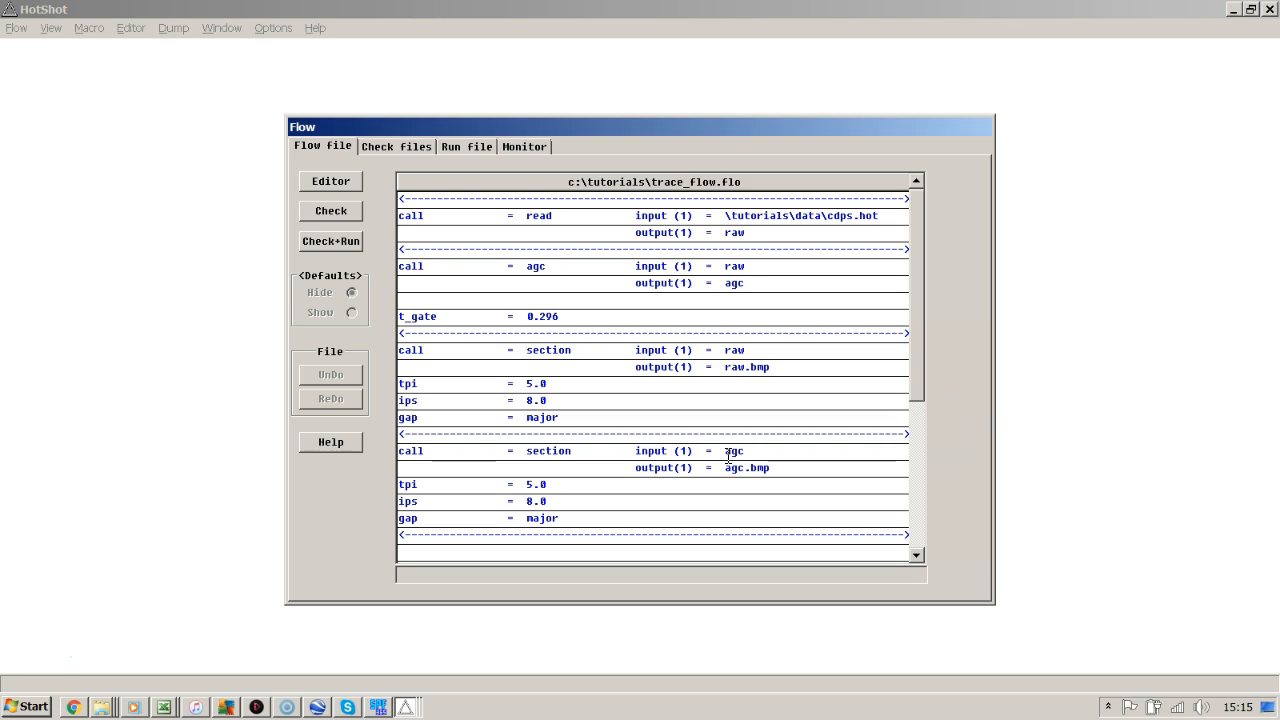
# Give the agc call output(2) scalars and add a section call displaying scalars to scalars.bmp with tpi 5.0, ips 8.0, gap major
pyautogui.click(643, 299)
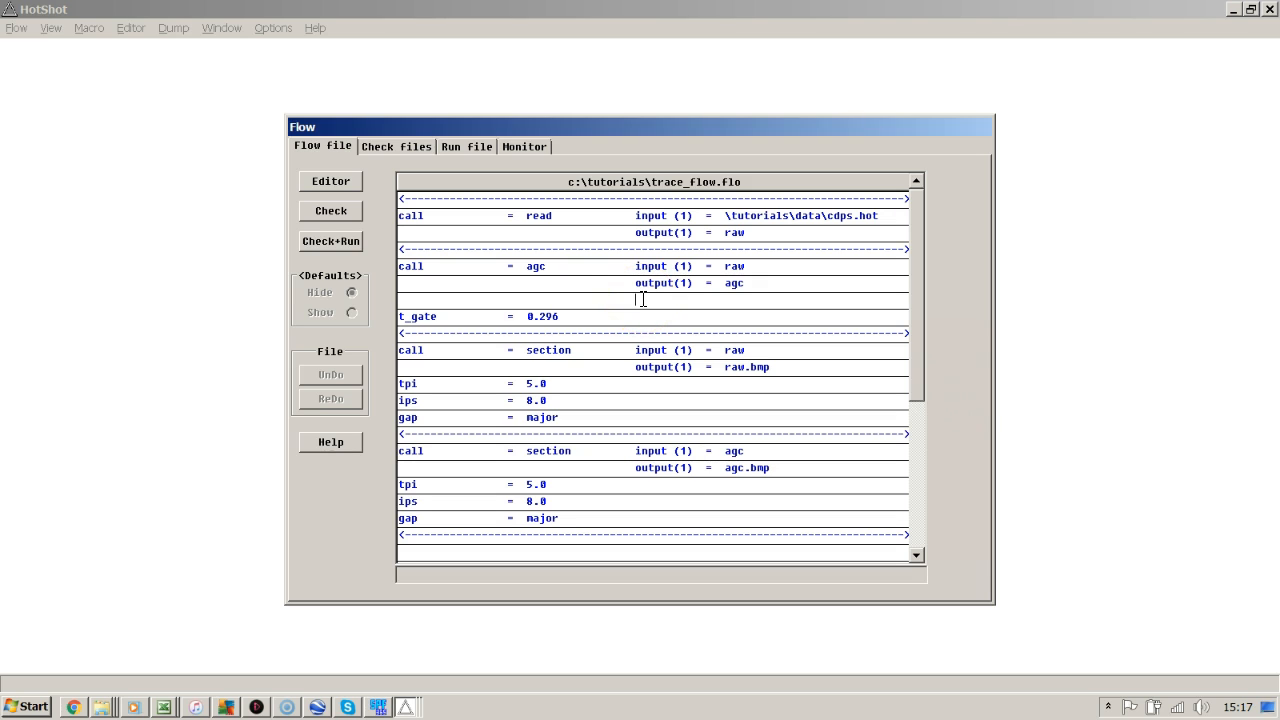
pyautogui.write('output(2)  =  scalars')
pyautogui.click(407, 552)
pyautogui.write('call = section input (1) = scalars')
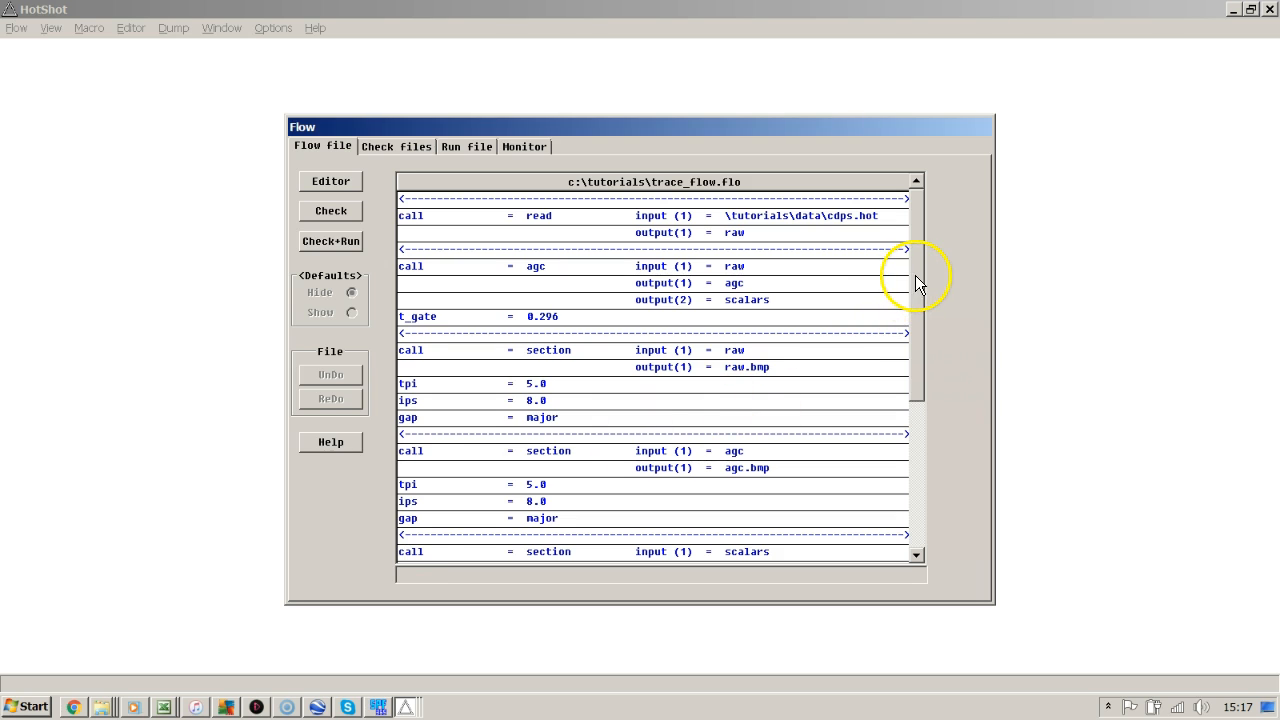
pyautogui.moveTo(915, 276); pyautogui.dragTo(917, 340)
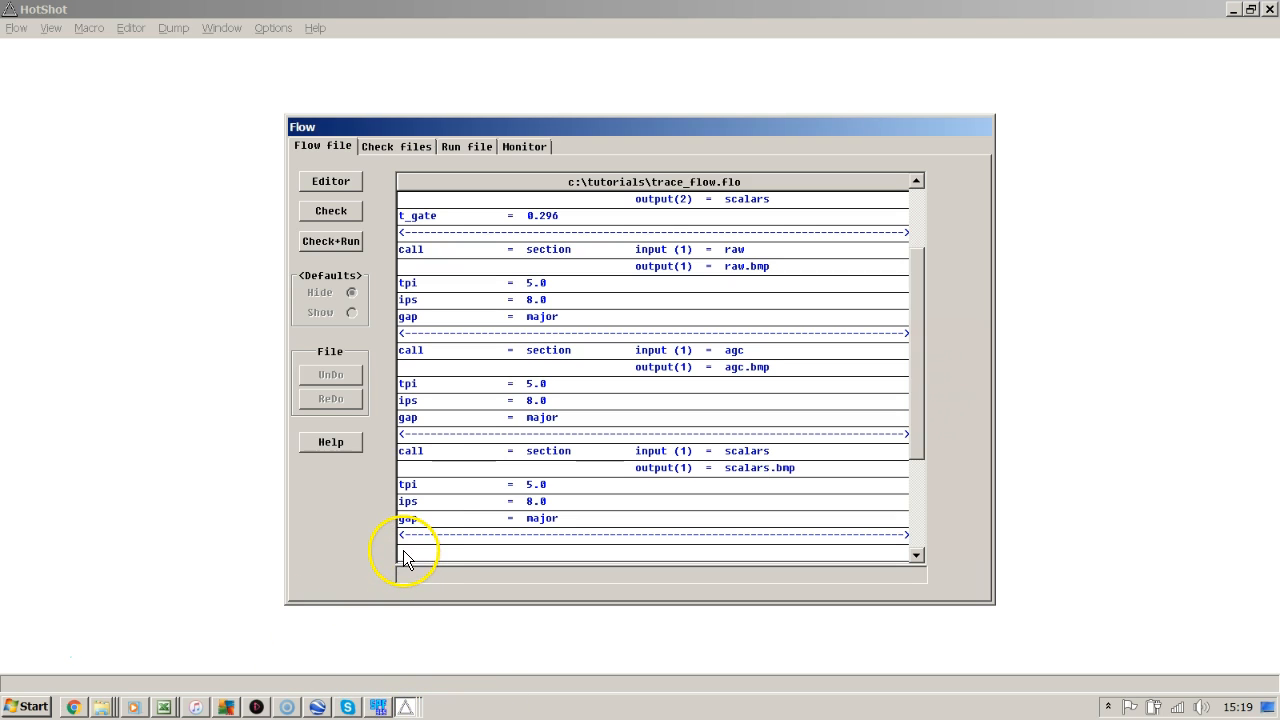
# Complete the flow with a vmul call combining agc and scalars into un_agc and its un_agc.bmp section, then check and run it
pyautogui.moveTo(913, 272); pyautogui.dragTo(913, 358)
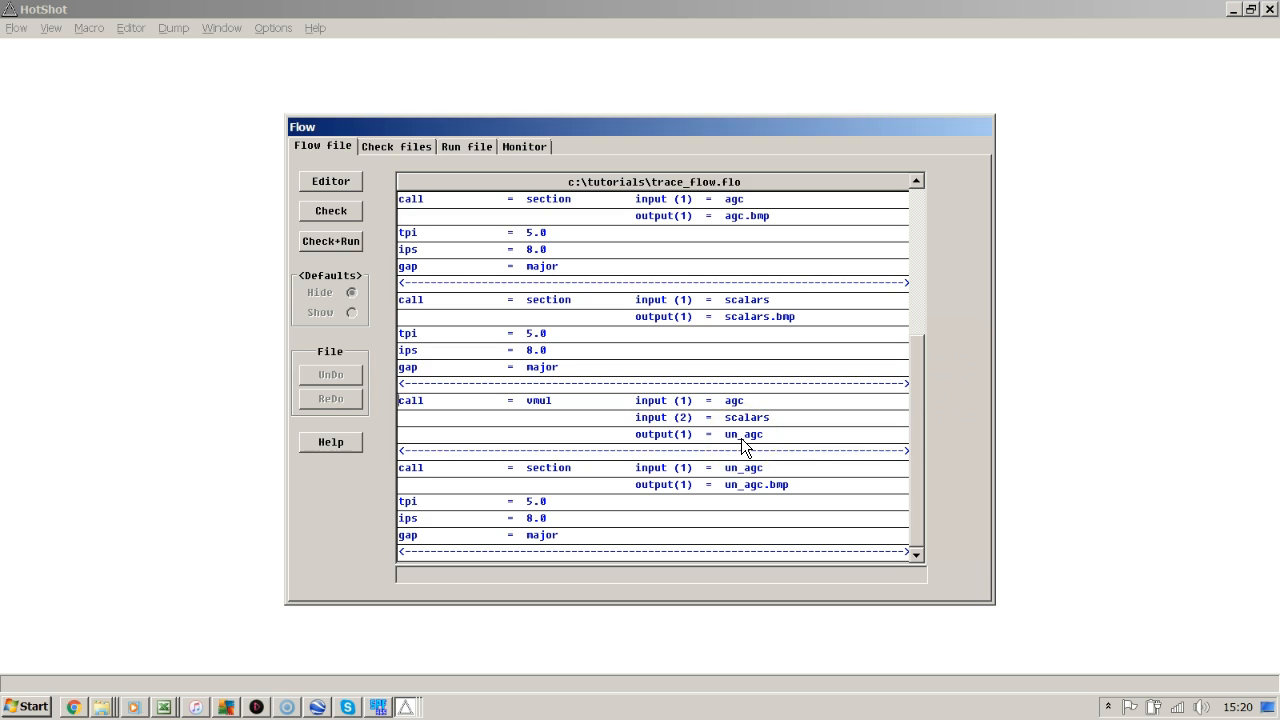
pyautogui.click(327, 243)
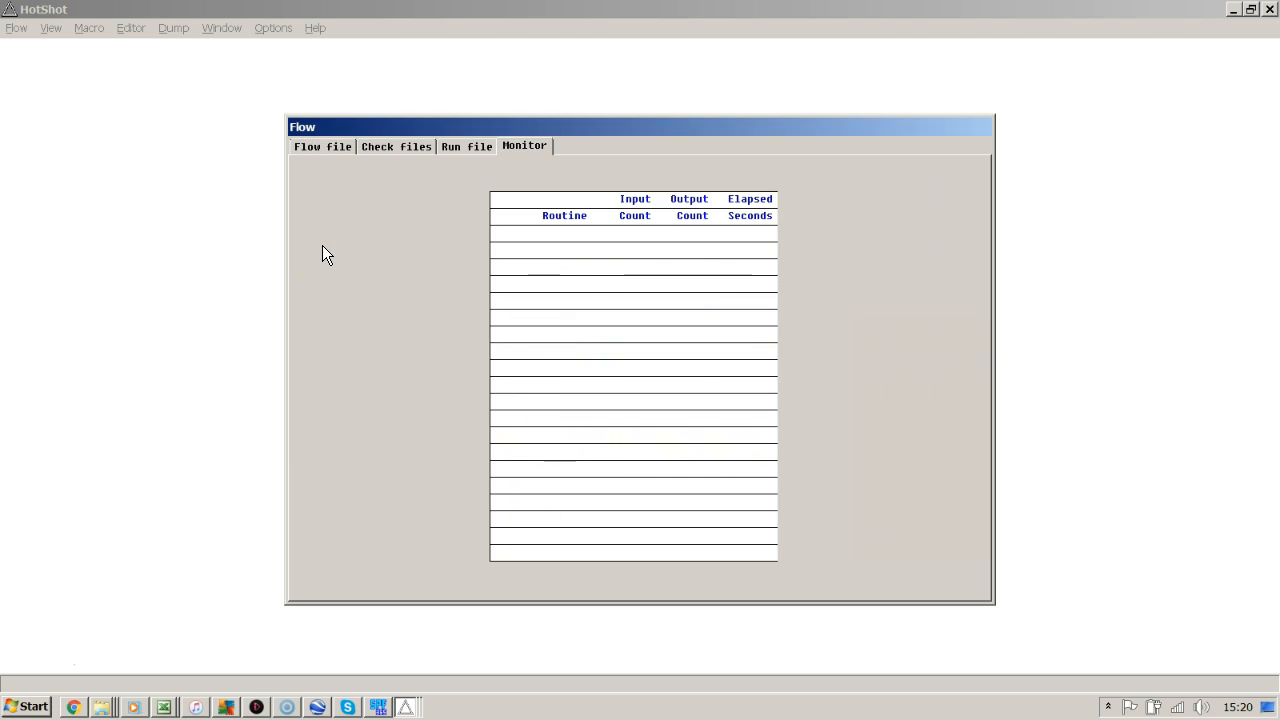
# Open the newly created raw.bmp section to view the unscaled input gathers
pyautogui.click(48, 30)
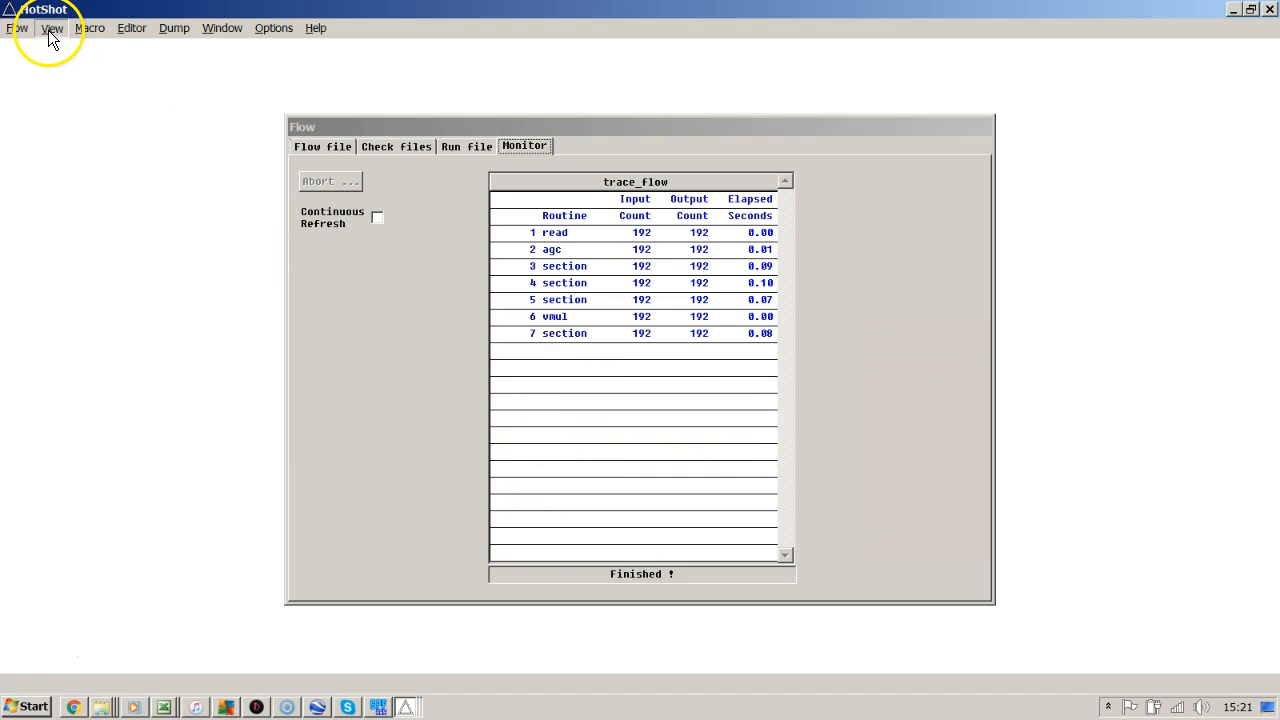
pyautogui.moveTo(68, 62)
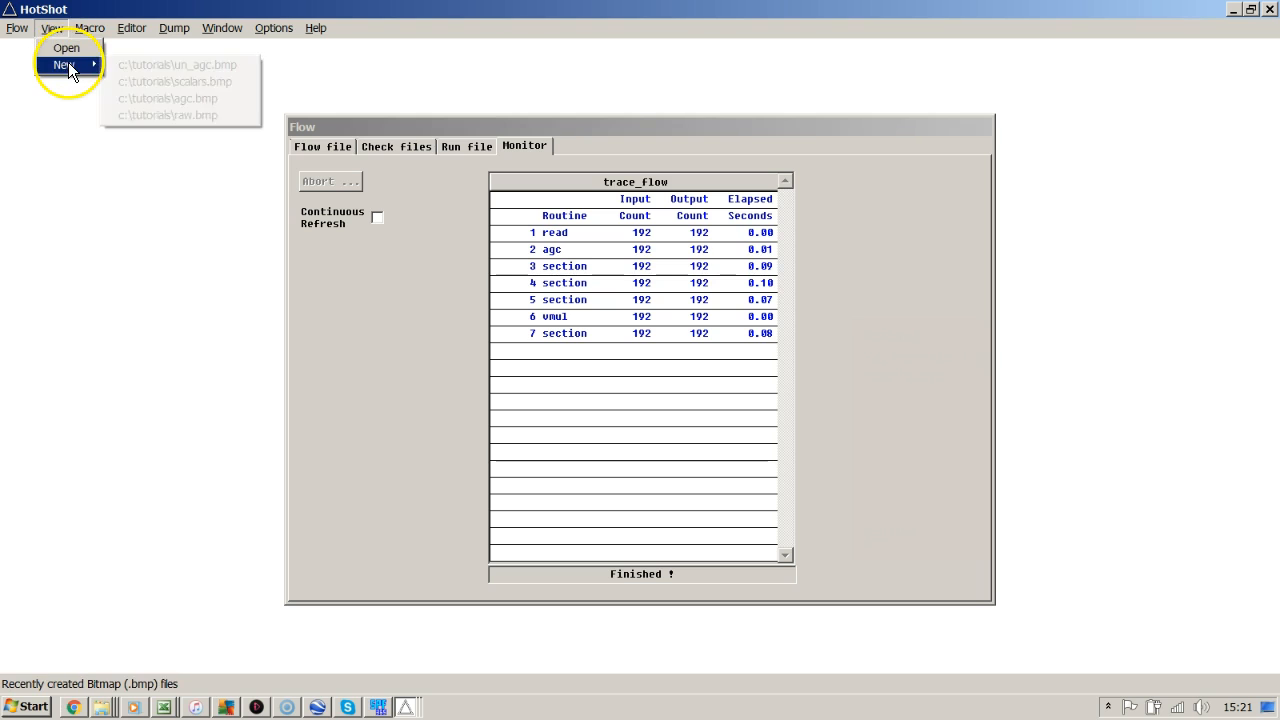
pyautogui.click(146, 116)
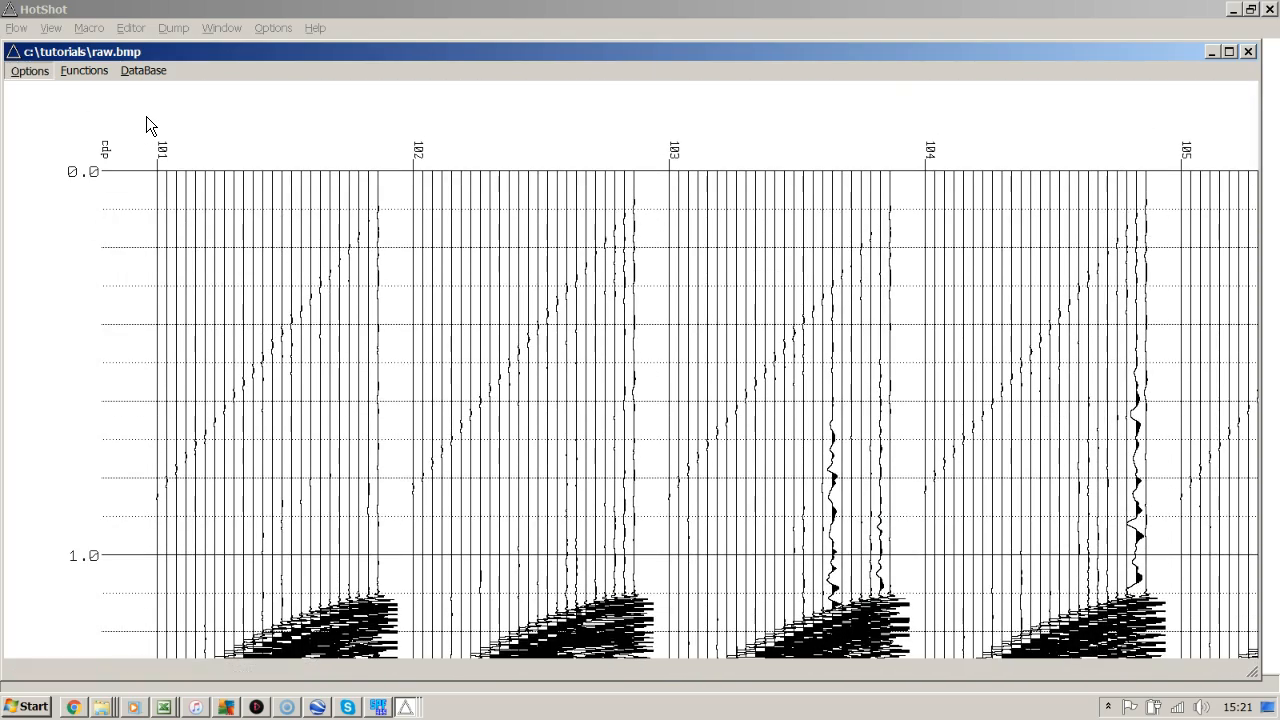
pyautogui.click(137, 116)
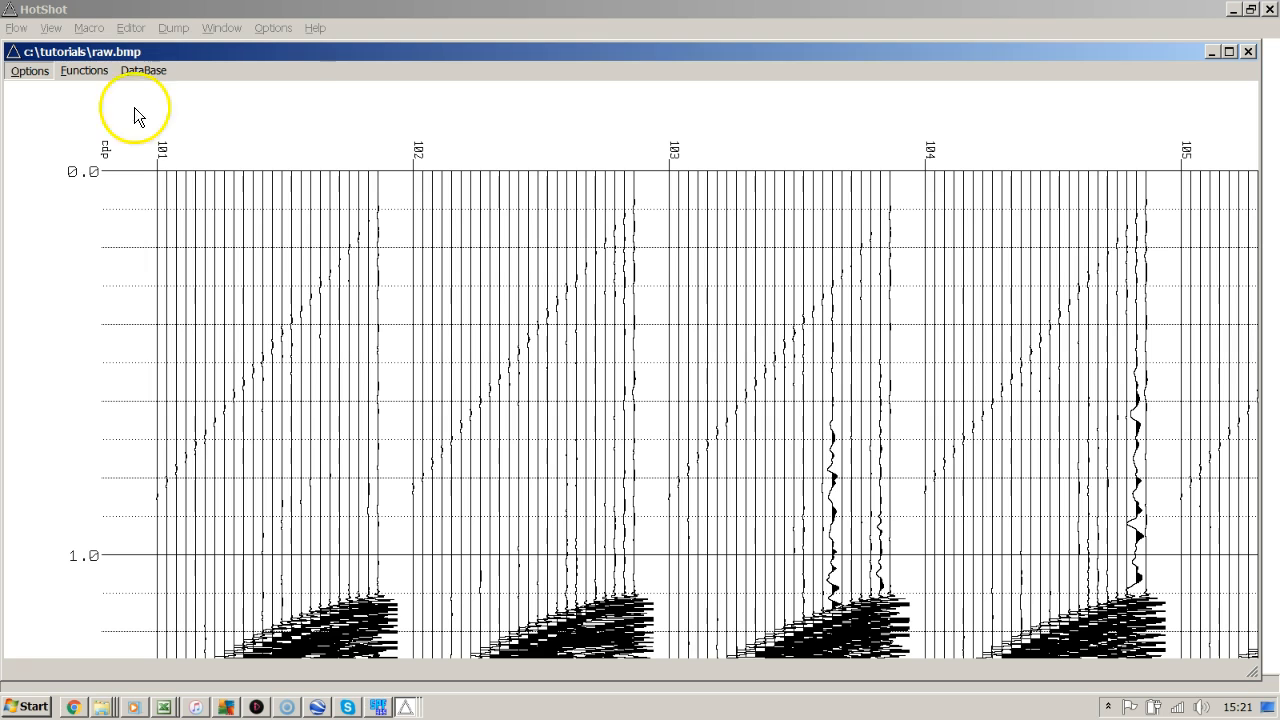
# Open the new agc.bmp section and examine the scaled gathers at later times
pyautogui.click(50, 28)
pyautogui.moveTo(70, 66)
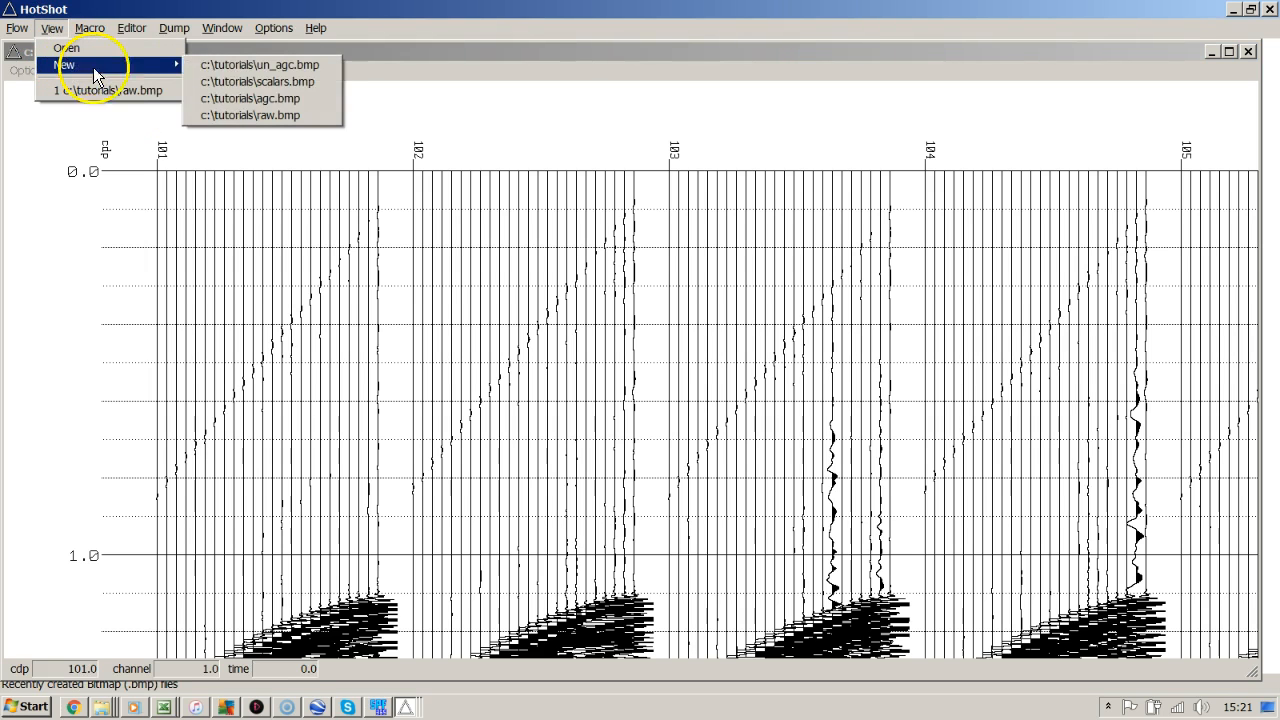
pyautogui.click(233, 99)
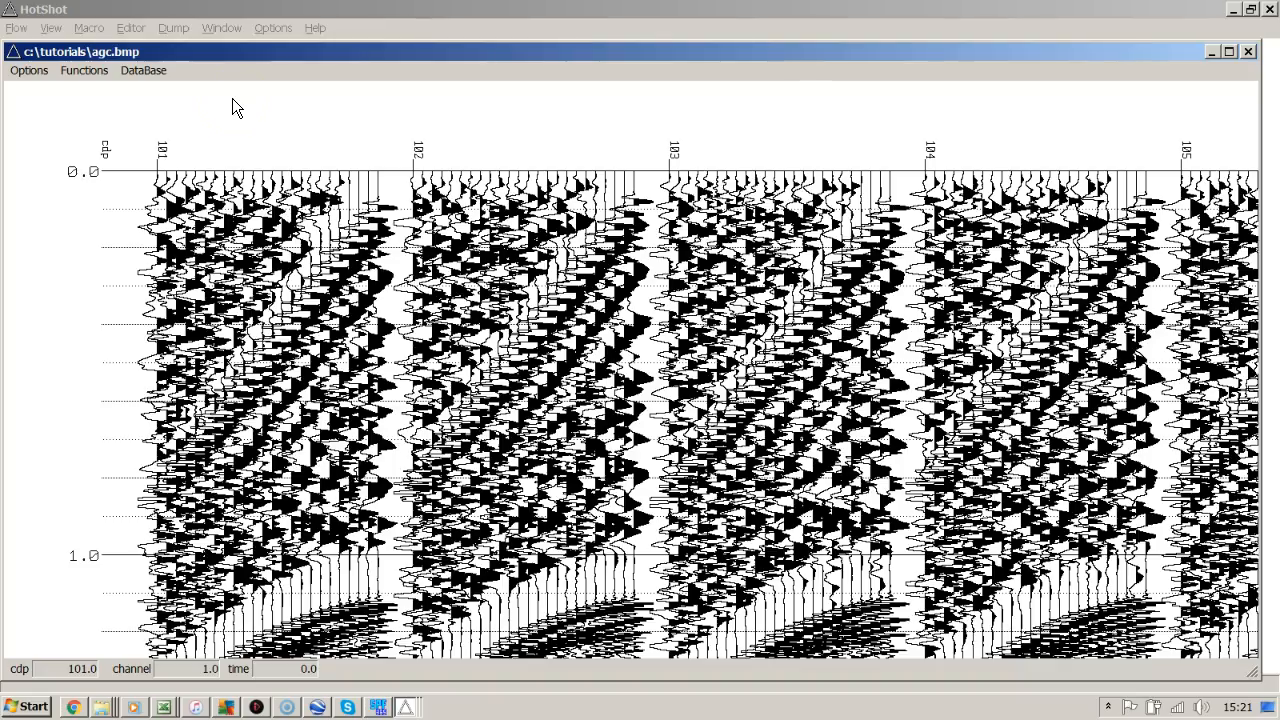
pyautogui.scroll(-15, 232, 98)
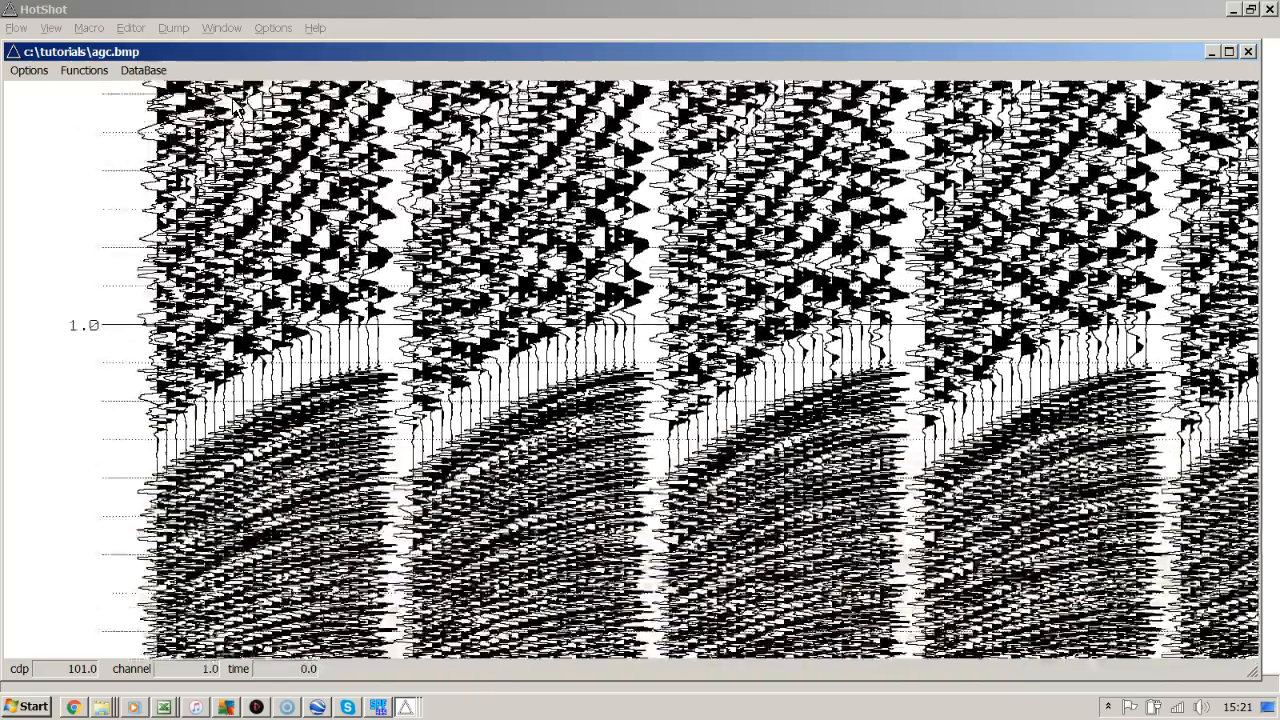
pyautogui.scroll(15, 232, 98)
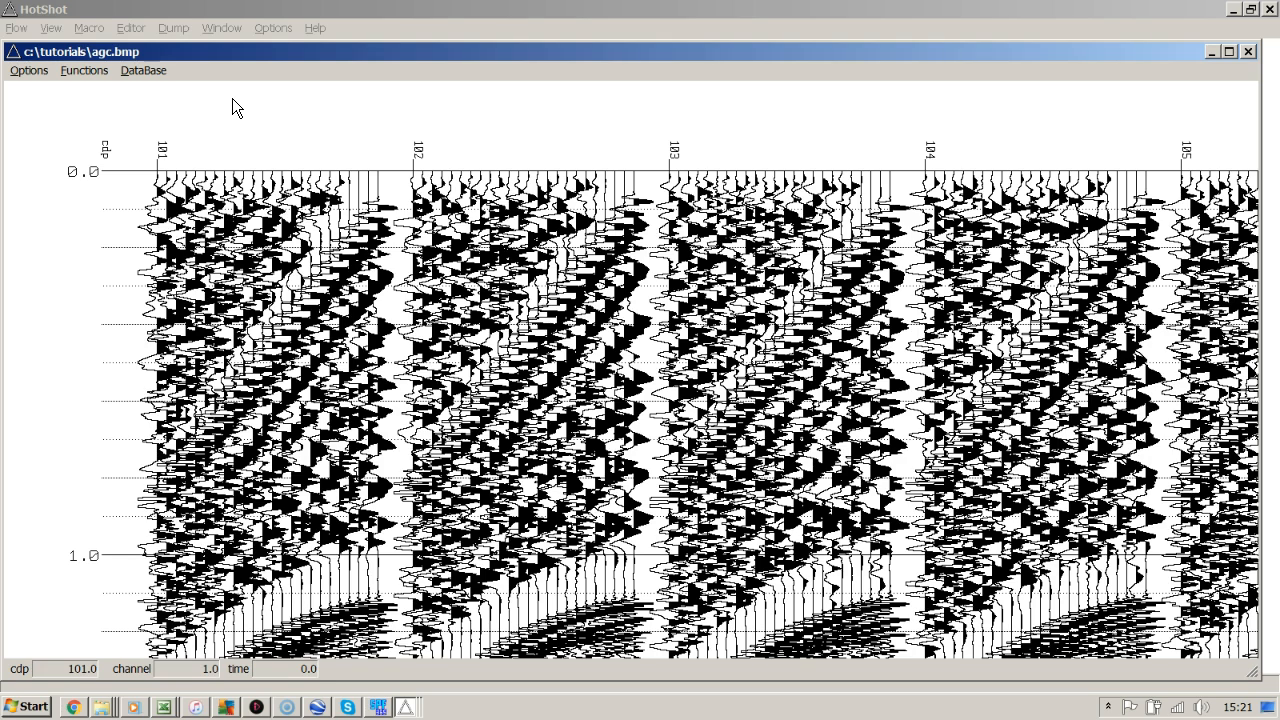
# Open the new scalars.bmp section and examine the AGC scalar traces down past 2.0 seconds
pyautogui.click(50, 28)
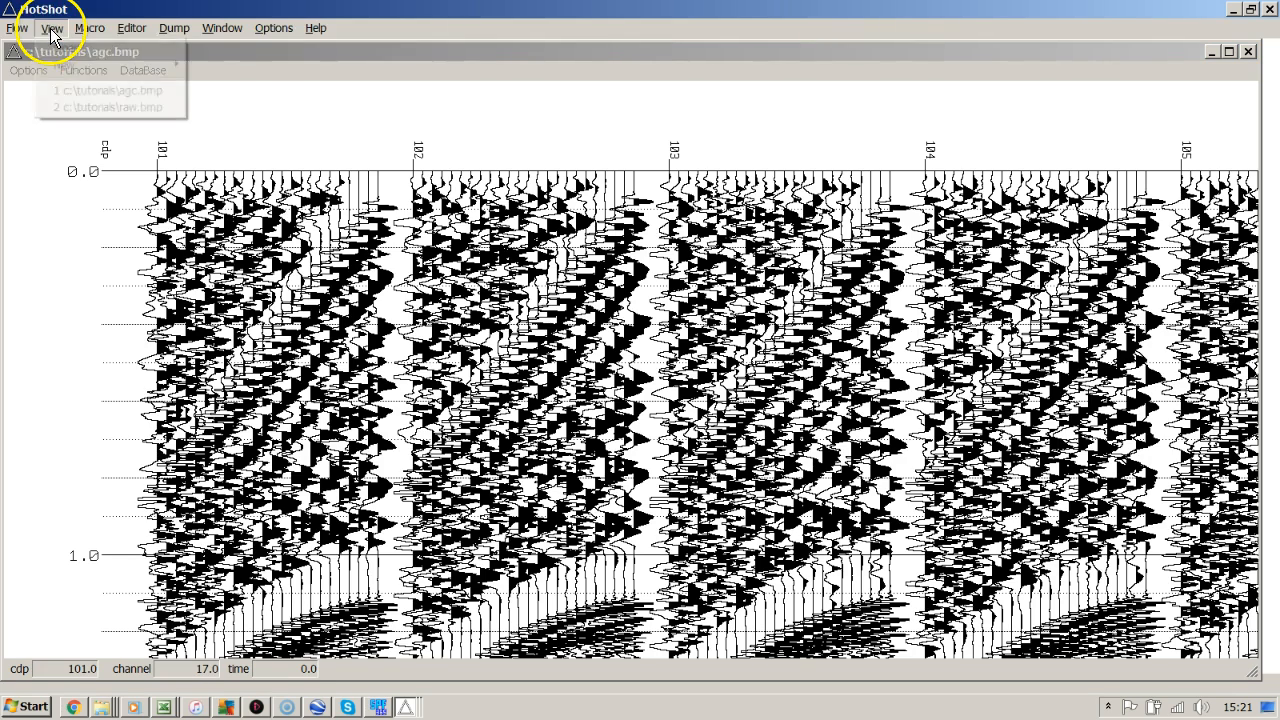
pyautogui.moveTo(75, 78)
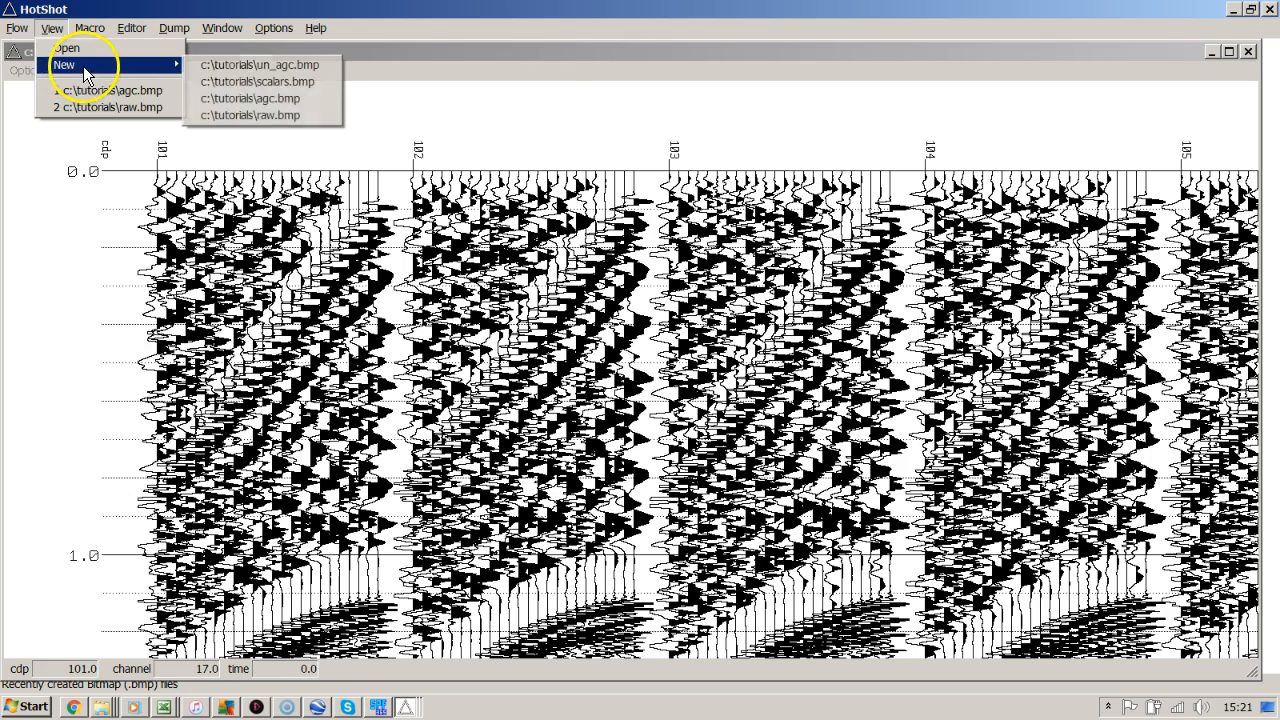
pyautogui.click(281, 82)
pyautogui.scroll(-4, 283, 85)
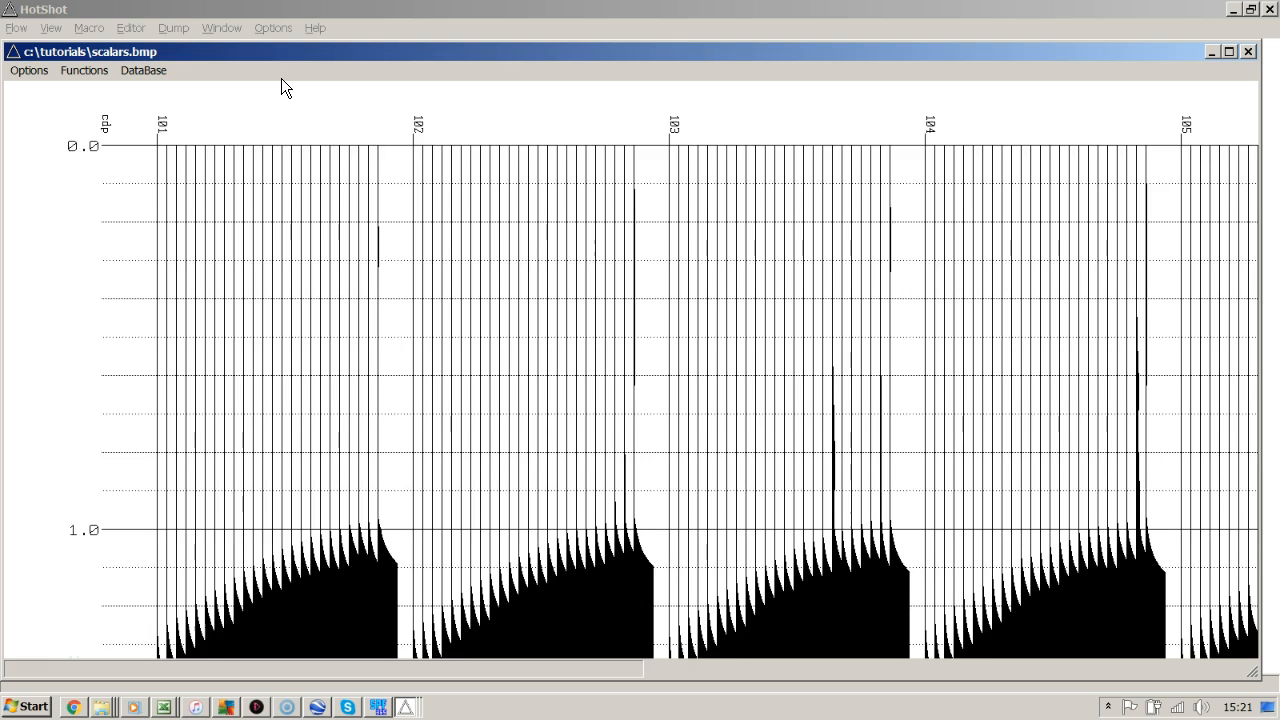
pyautogui.scroll(-20, 282, 80)
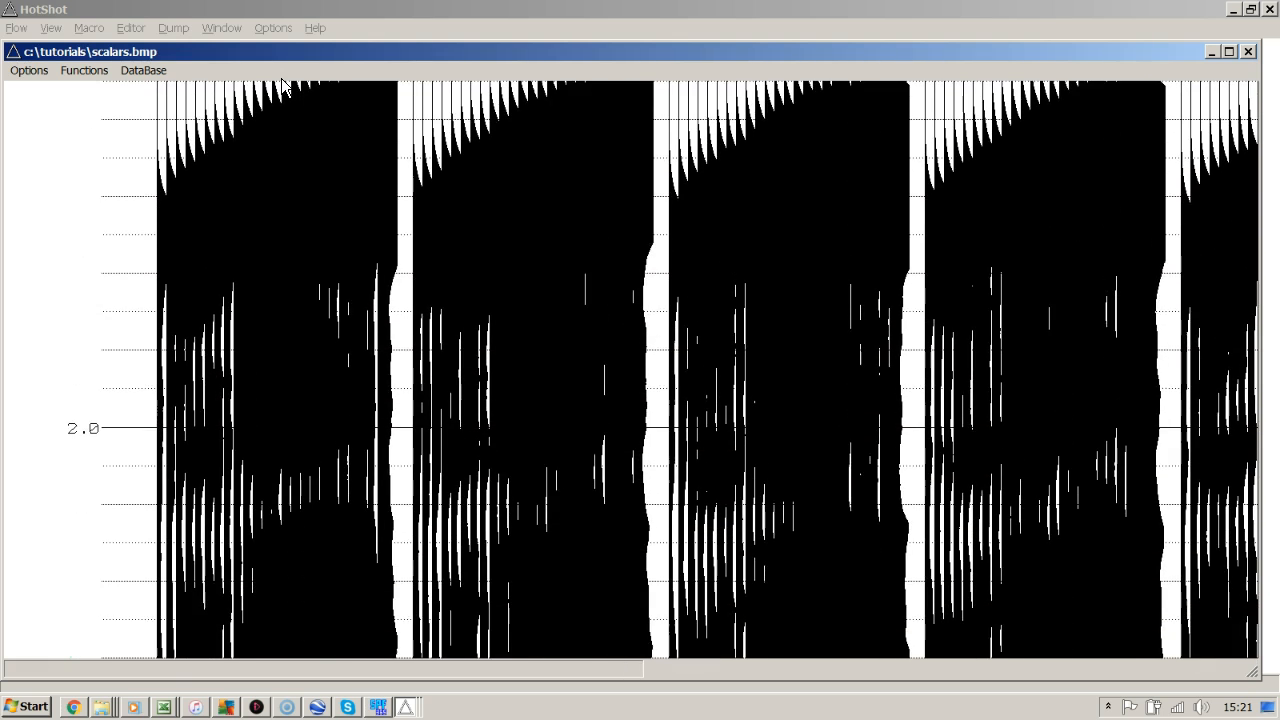
pyautogui.scroll(-1, 281, 87)
pyautogui.scroll(20, 281, 80)
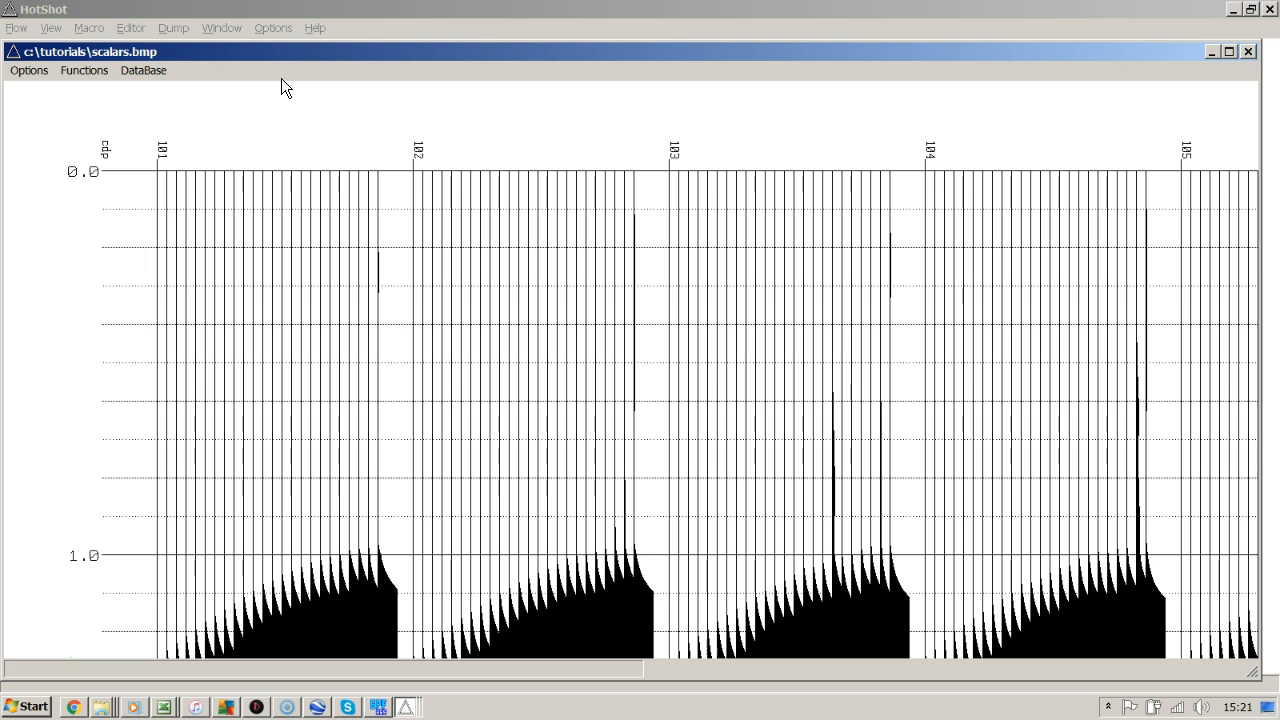
# Open the new un_agc.bmp section and examine the gathers with AGC removed down to about 2.0 seconds
pyautogui.click(51, 29)
pyautogui.moveTo(70, 64)
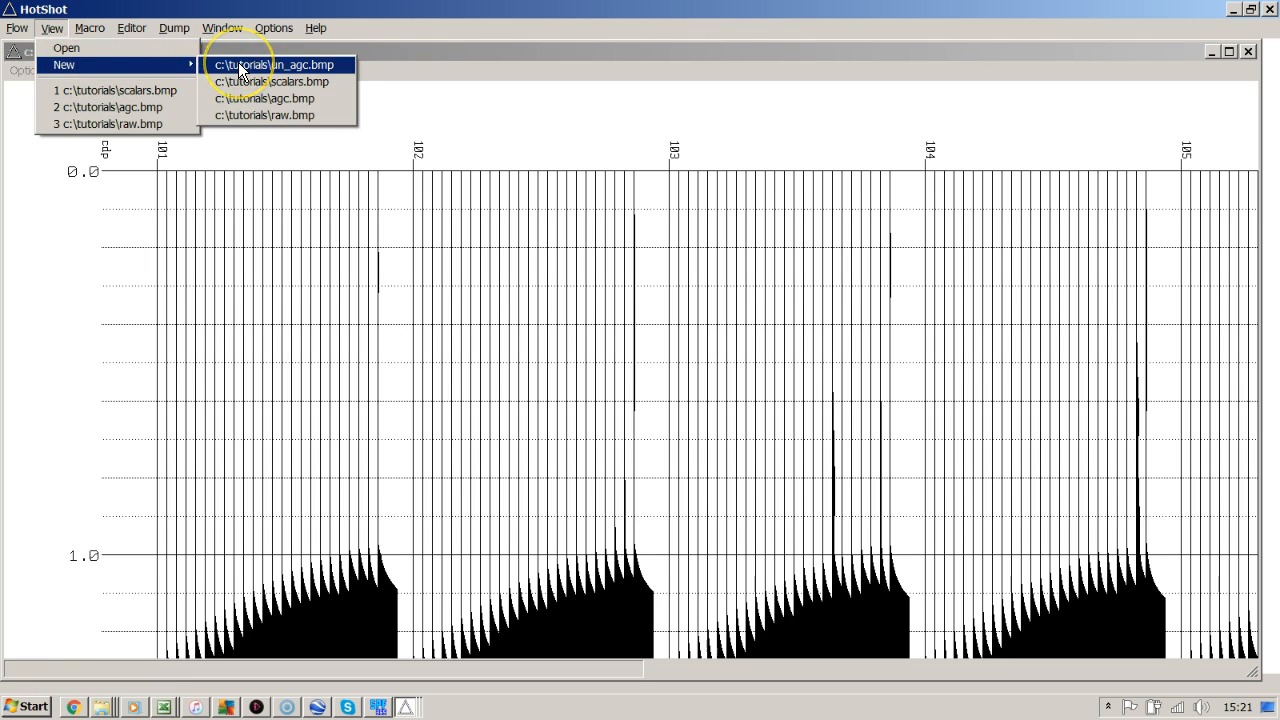
pyautogui.click(238, 64)
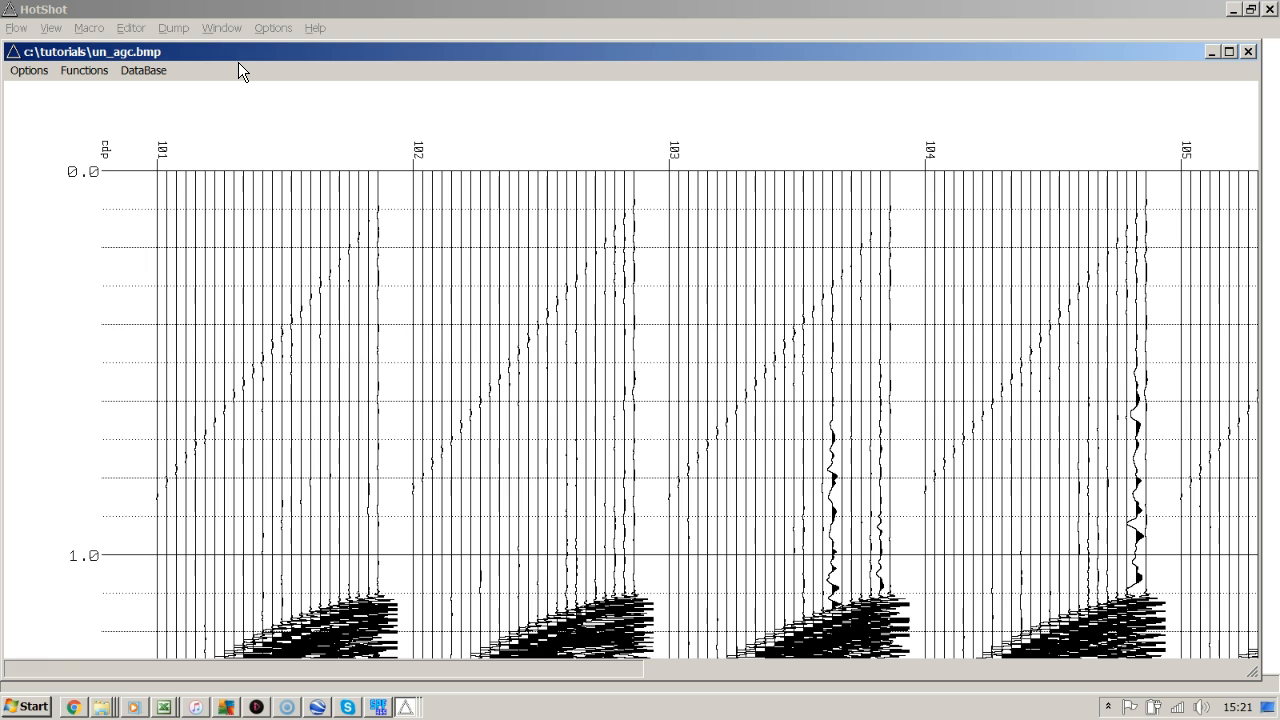
pyautogui.scroll(-2, 238, 62)
pyautogui.press('Down')
pyautogui.press('Down')
pyautogui.press('Down')
pyautogui.press('Down')
pyautogui.press('Down')
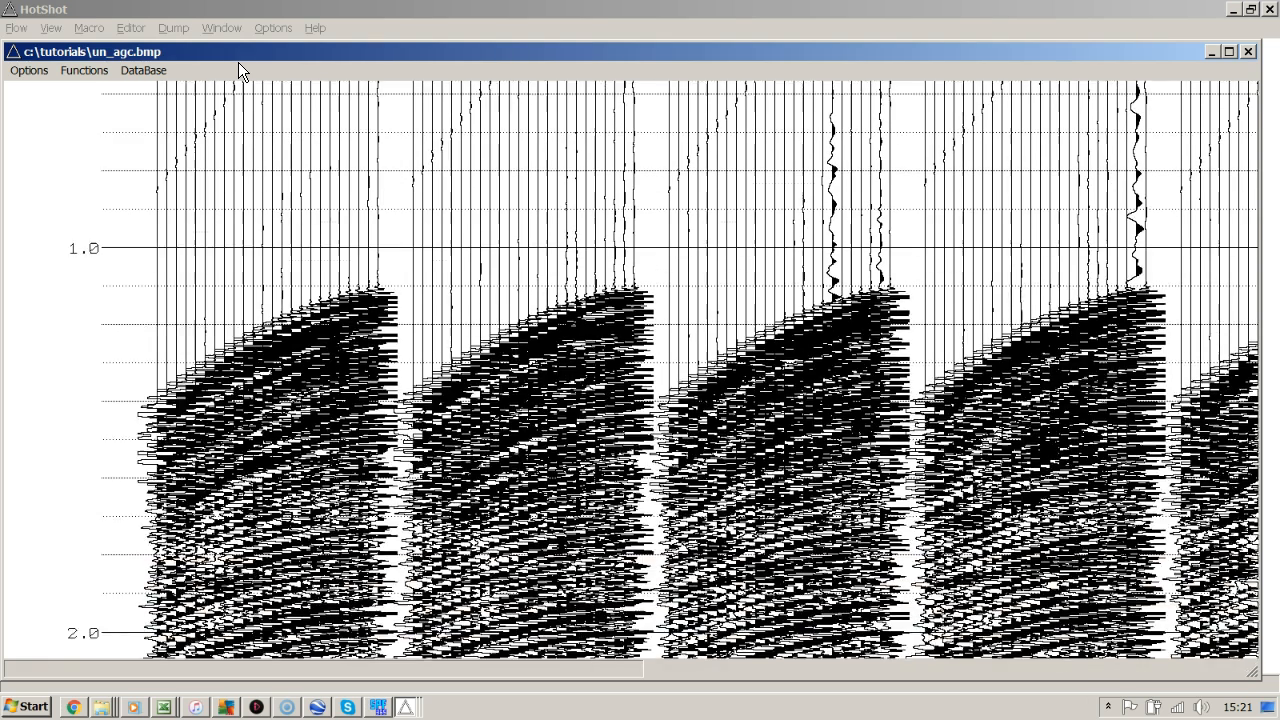
pyautogui.press('Home')
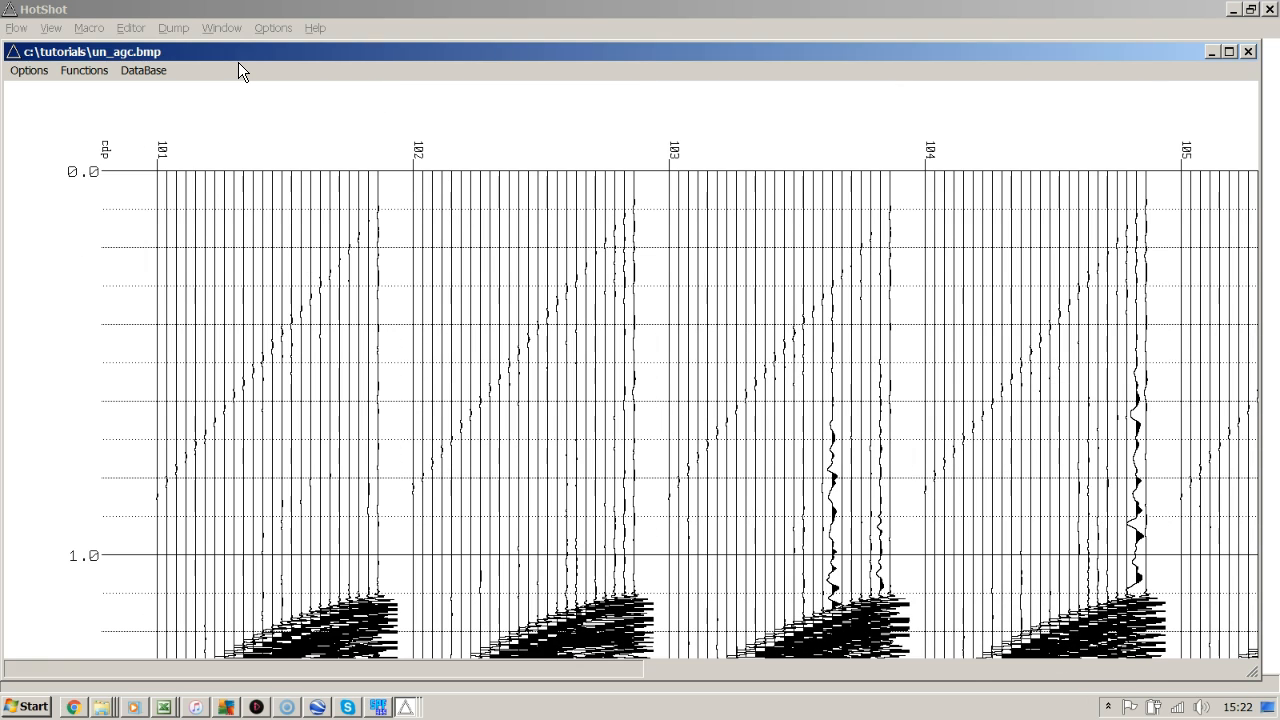
# Dismiss the scalars.bmp and agc.bmp displays and bring un_agc.bmp to the front
pyautogui.click(557, 484)
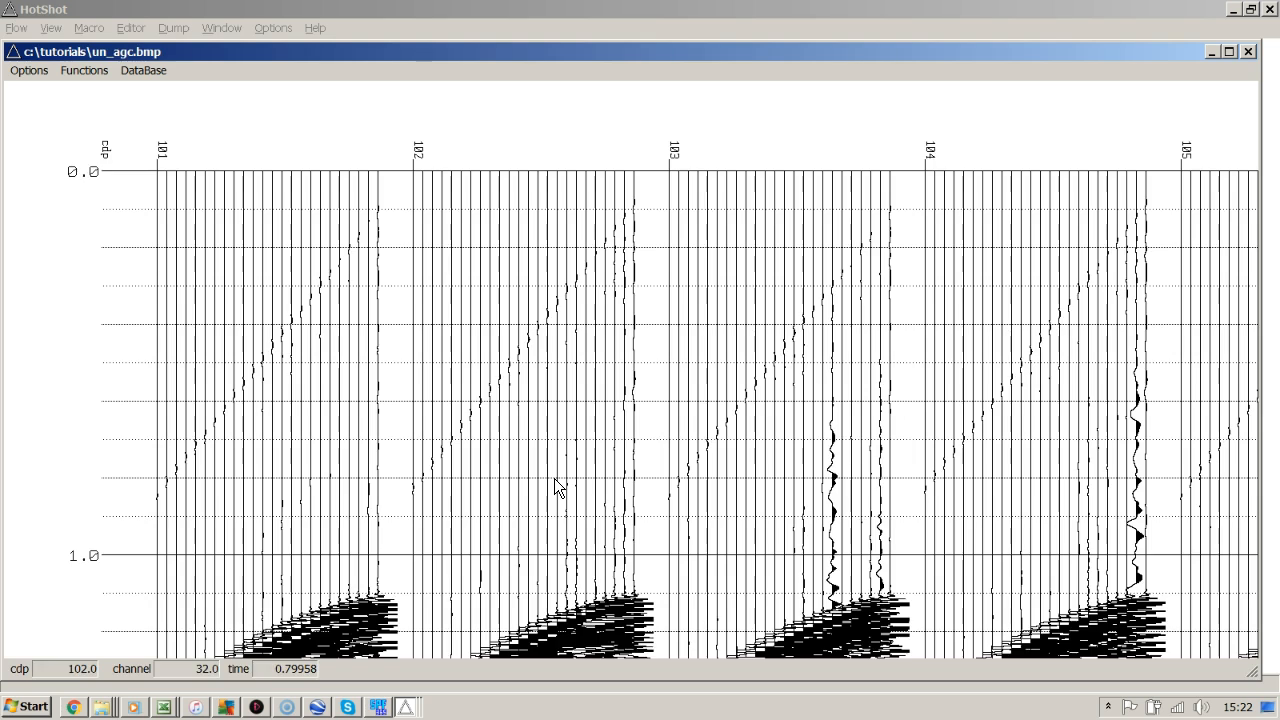
pyautogui.press('pagedown')
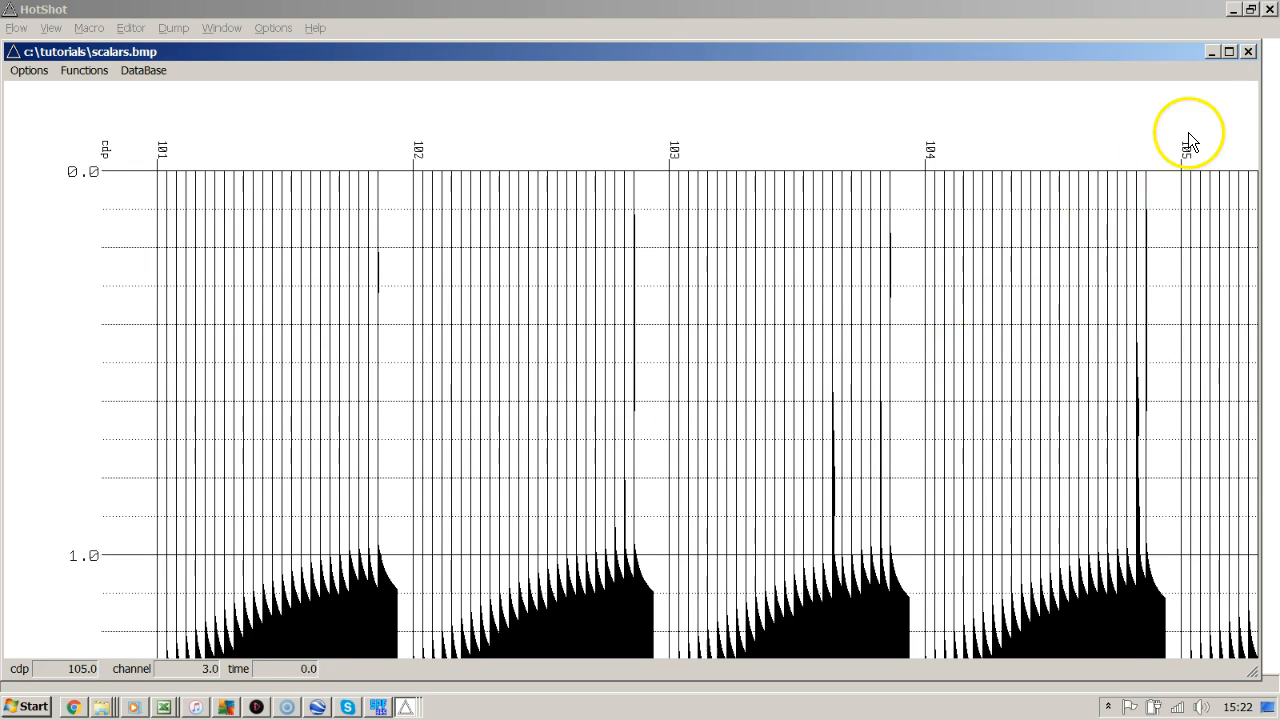
pyautogui.click(1248, 52)
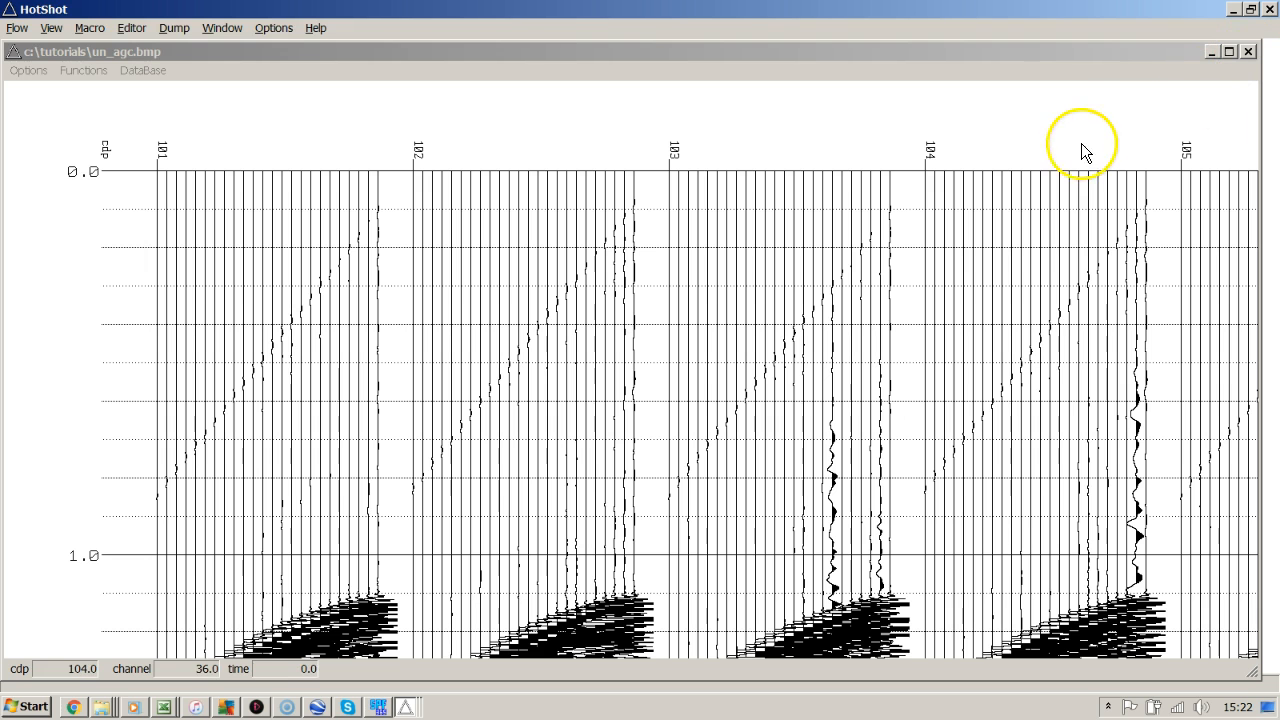
pyautogui.hotkey('alt', 'Tab')
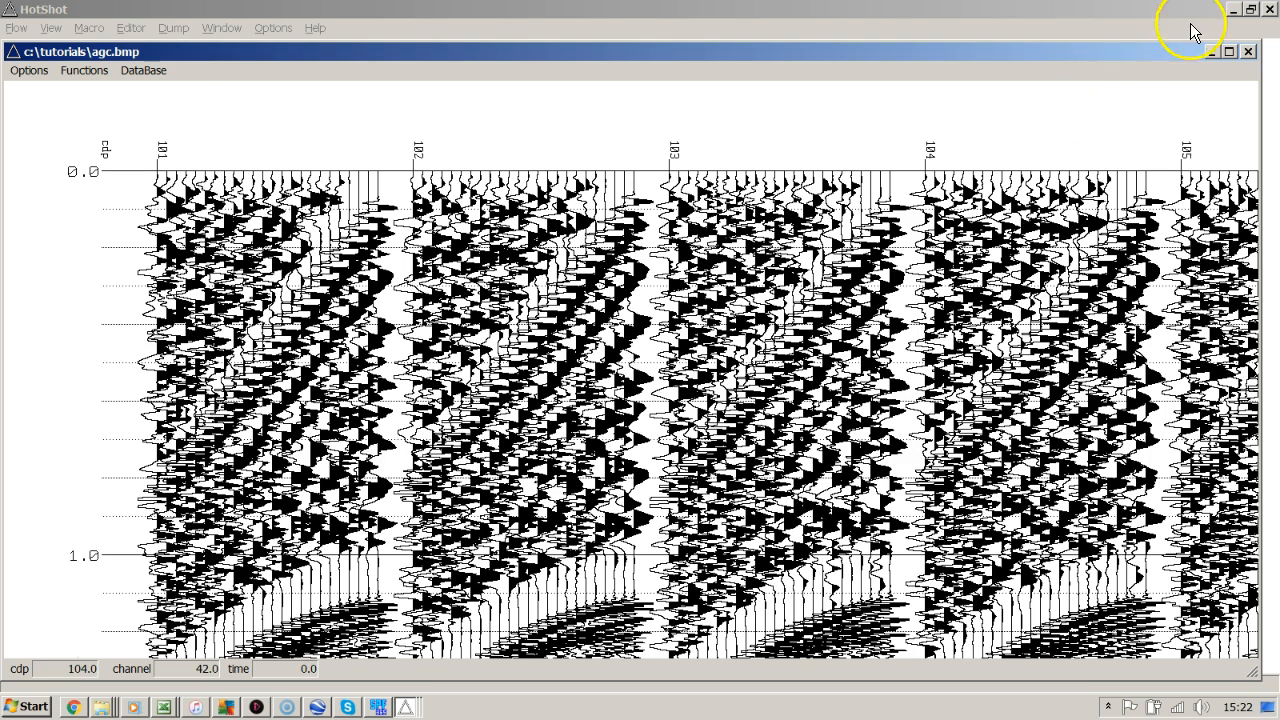
pyautogui.click(1229, 50)
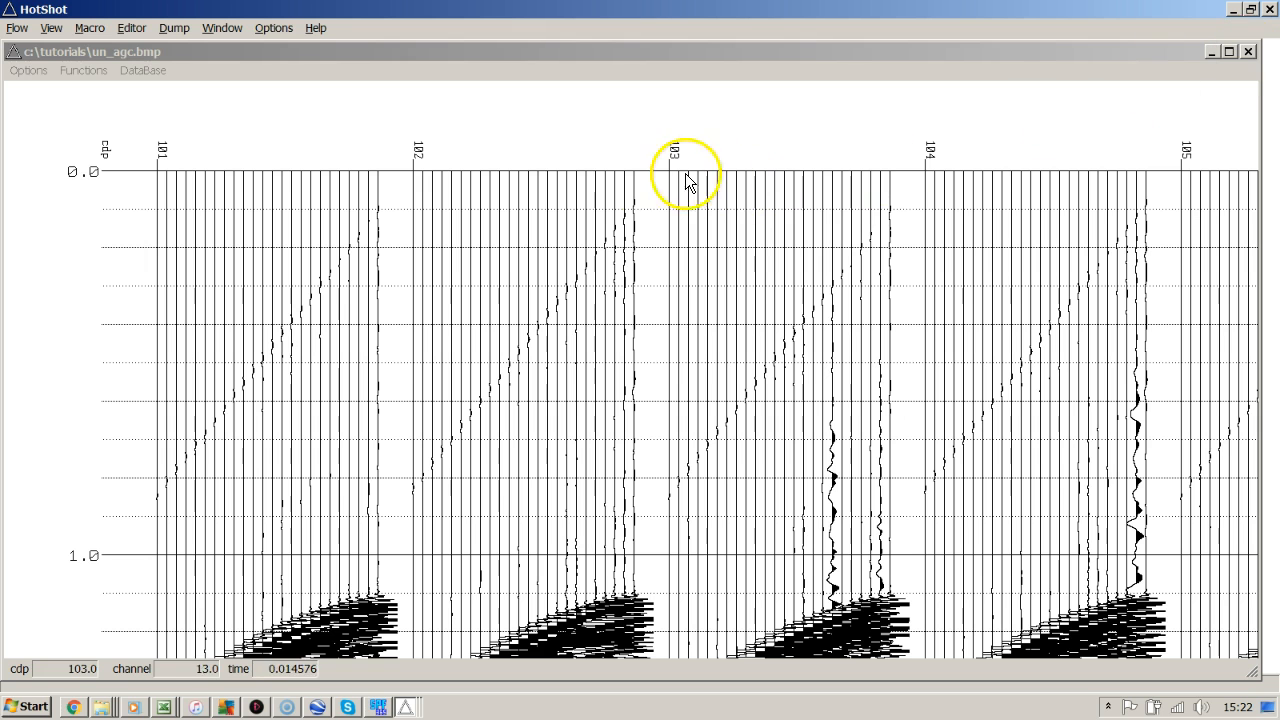
pyautogui.click(633, 183)
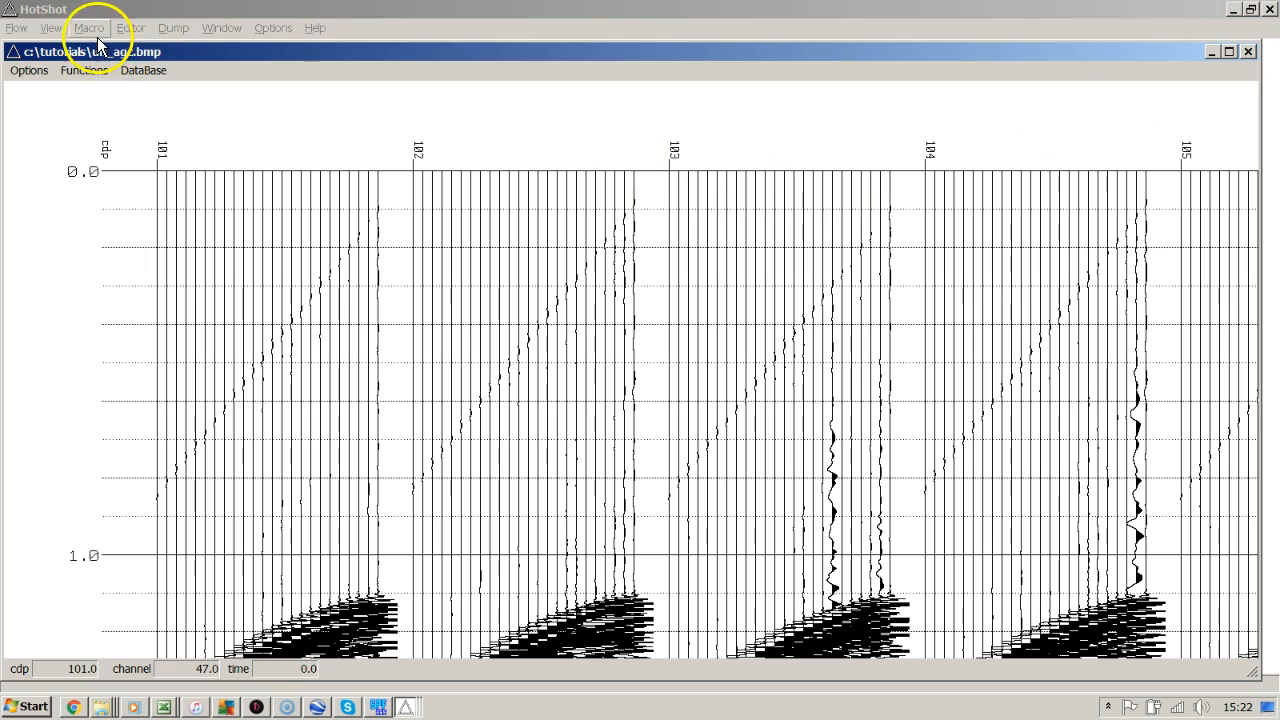
# Compare the un_agc.bmp section with raw.bmp at early times by alternating between the displays
pyautogui.hotkey('ctrl', 'Tab')
pyautogui.hotkey('ctrl', 'Tab')
pyautogui.hotkey('ctrl', 'Tab')
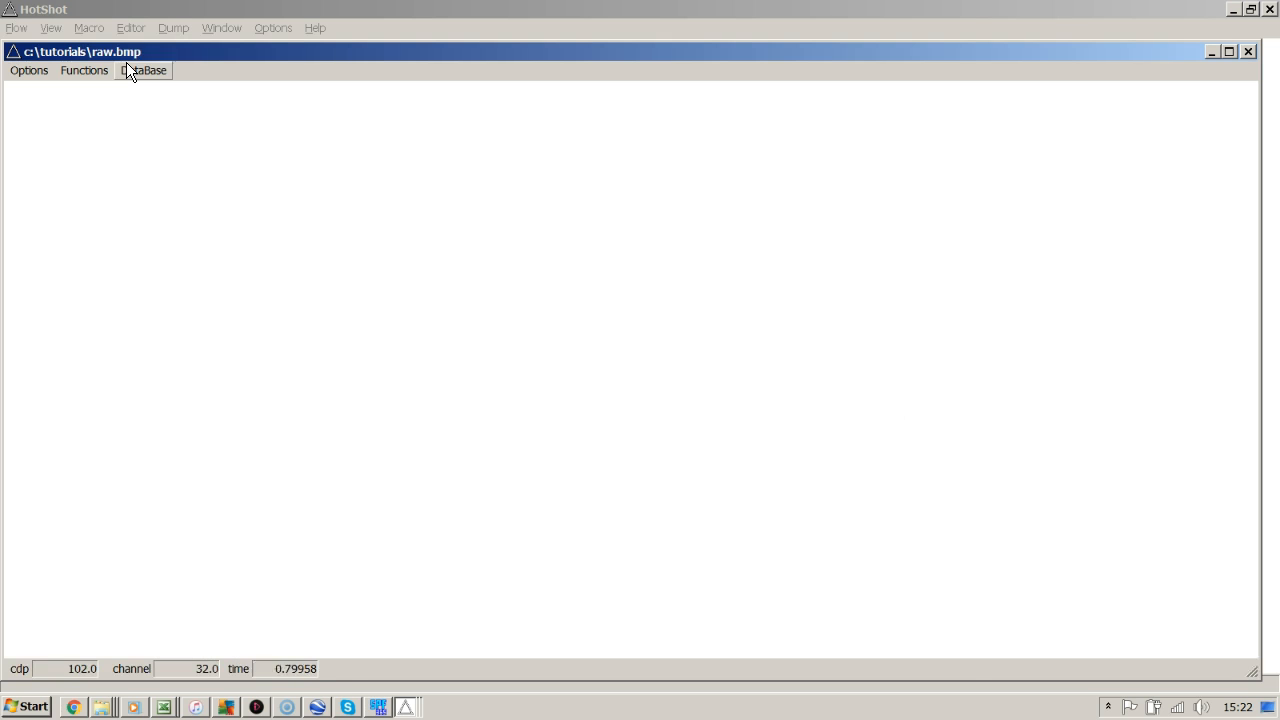
pyautogui.hotkey('ctrl', 'Tab')
pyautogui.hotkey('ctrl', 'Tab')
pyautogui.hotkey('ctrl', 'Tab')
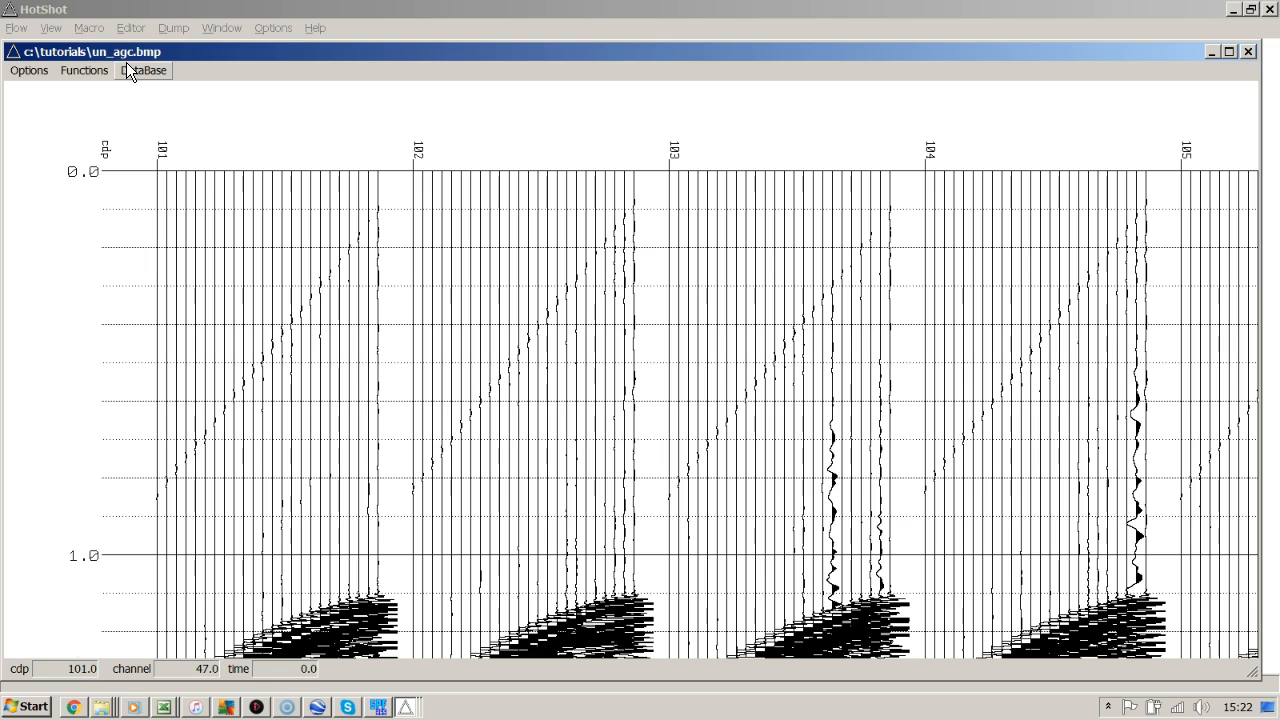
# Compare the un_agc.bmp and raw.bmp gathers around 2.0 seconds by alternating between the two displays
pyautogui.press('pagedown')
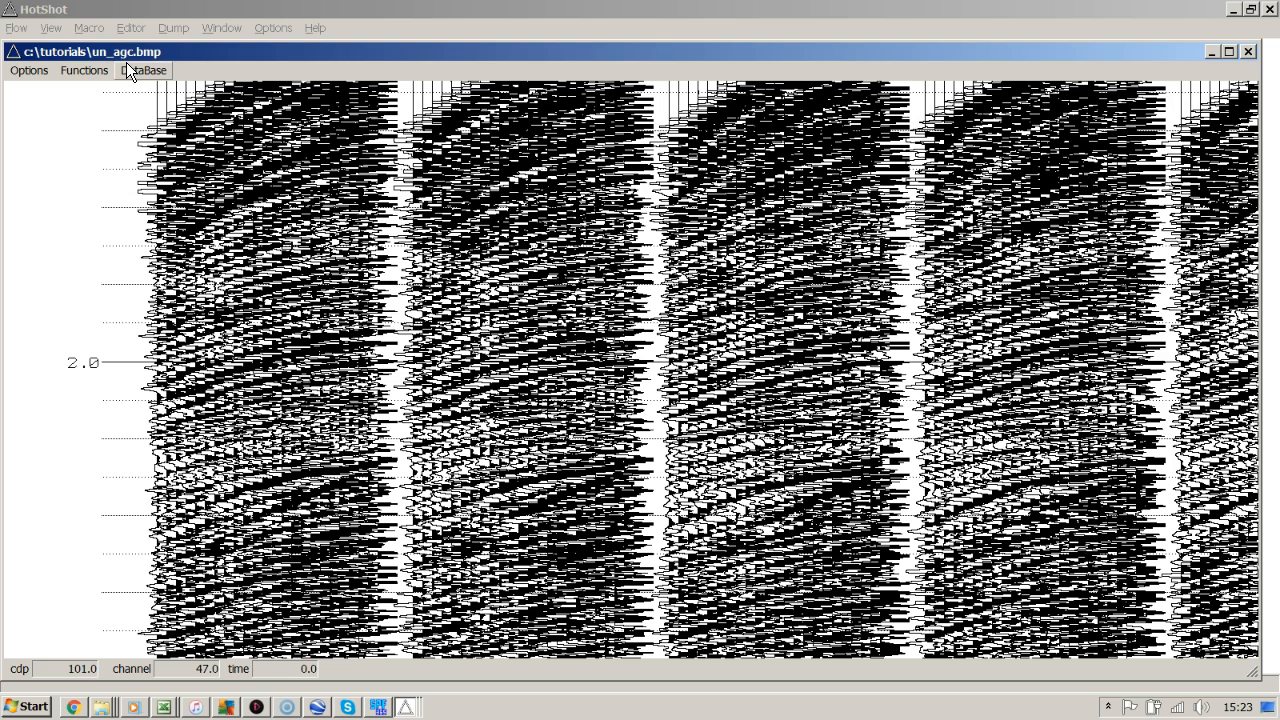
pyautogui.hotkey('ctrl', 'Tab')
pyautogui.press('pagedown')
pyautogui.hotkey('ctrl', 'Tab')
pyautogui.hotkey('ctrl', 'Tab')
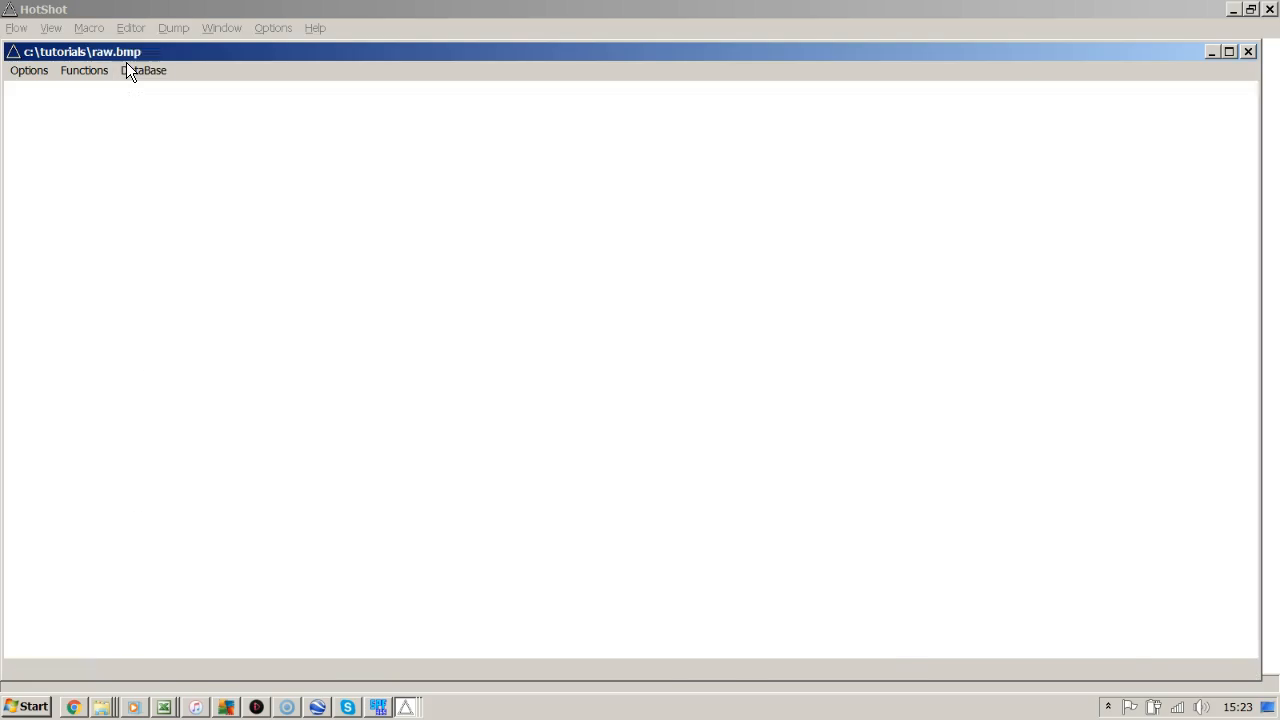
pyautogui.hotkey('ctrl', 'Tab')
pyautogui.hotkey('ctrl', 'Tab')
pyautogui.hotkey('ctrl', 'Tab')
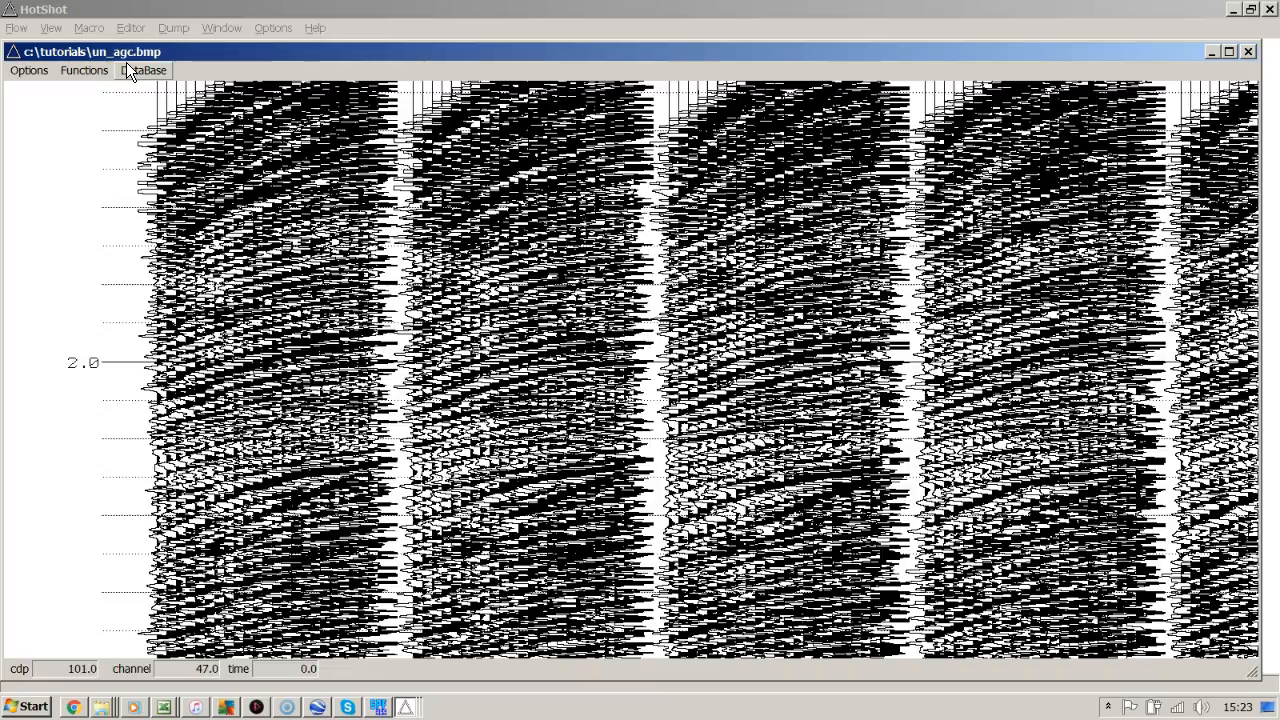
pyautogui.hotkey('ctrl', 'Tab')
pyautogui.hotkey('ctrl', 'Tab')
pyautogui.hotkey('ctrl', 'Tab')
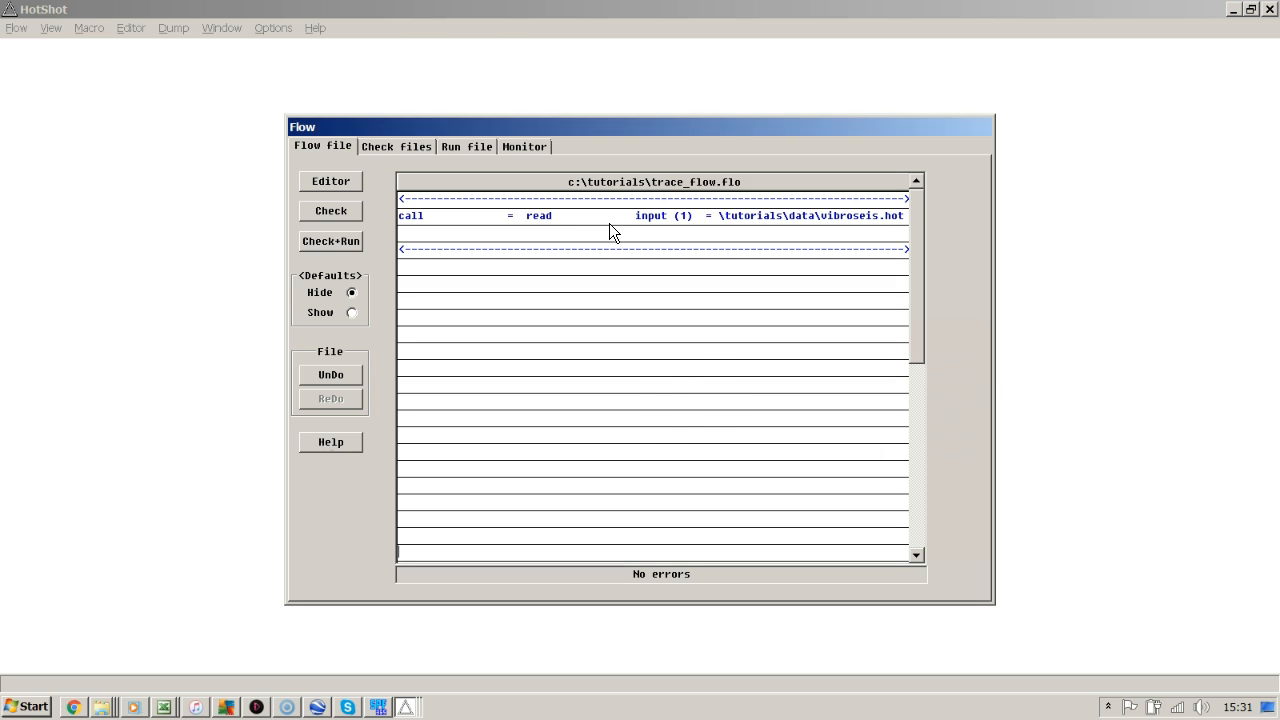
# Open the vibroseis.bmp section, examine its shot records, and dismiss the display
pyautogui.click(665, 404)
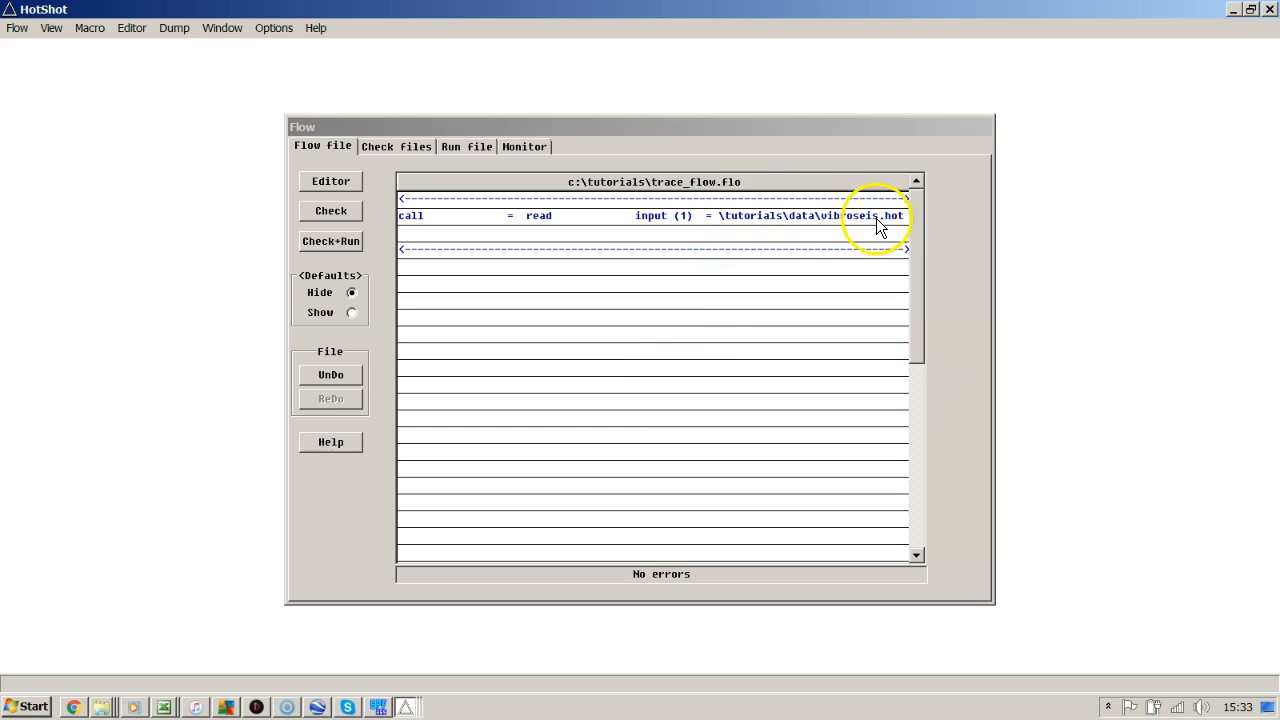
pyautogui.click(51, 28)
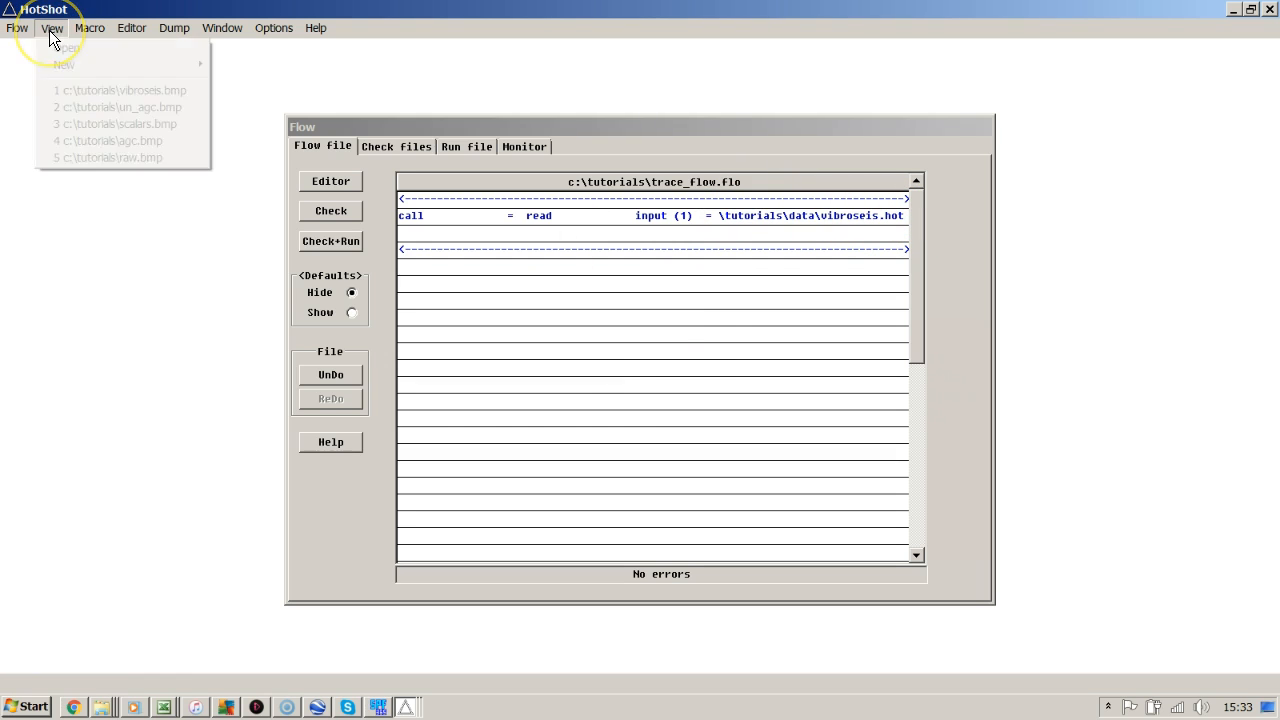
pyautogui.click(80, 91)
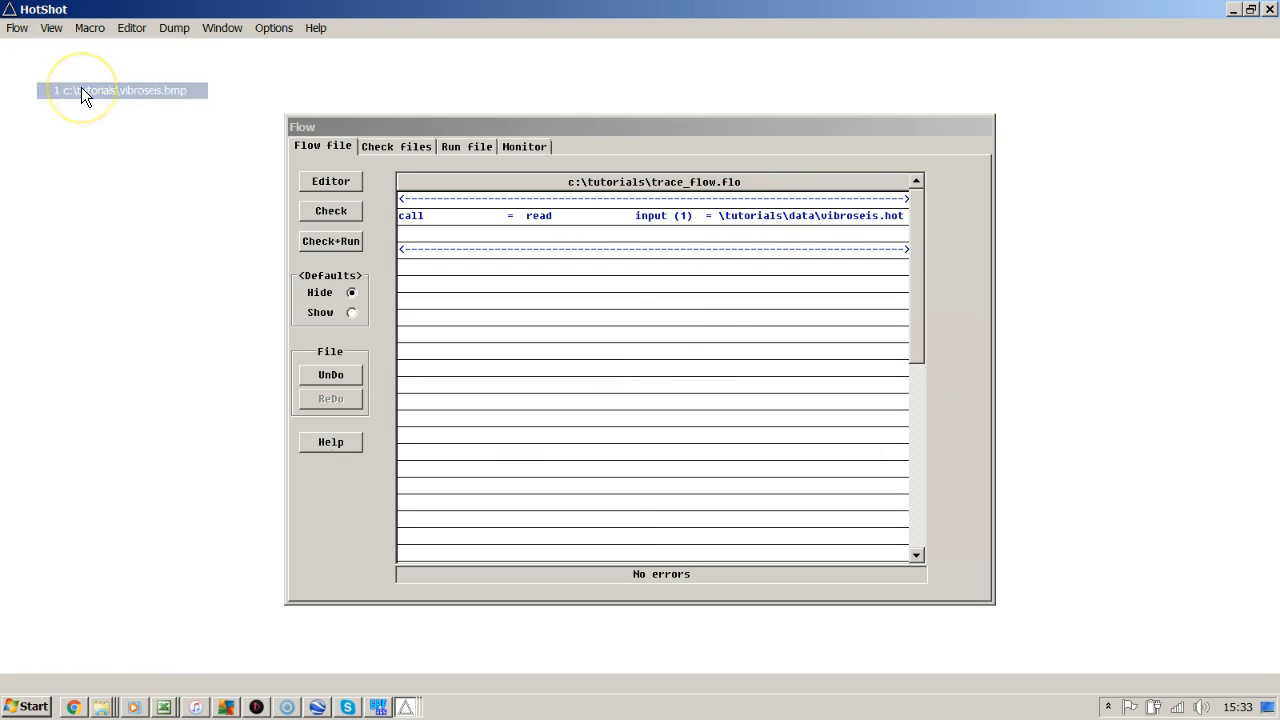
pyautogui.scroll(-13, 81, 87)
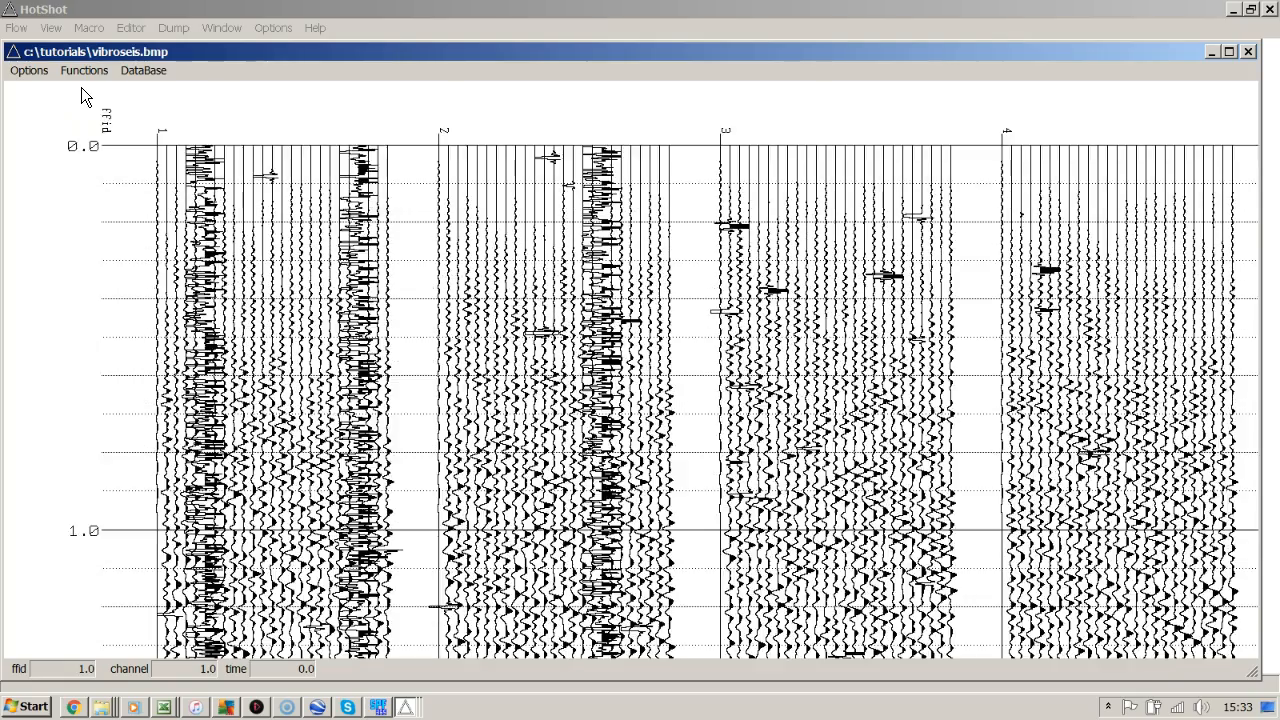
pyautogui.scroll(13, 81, 87)
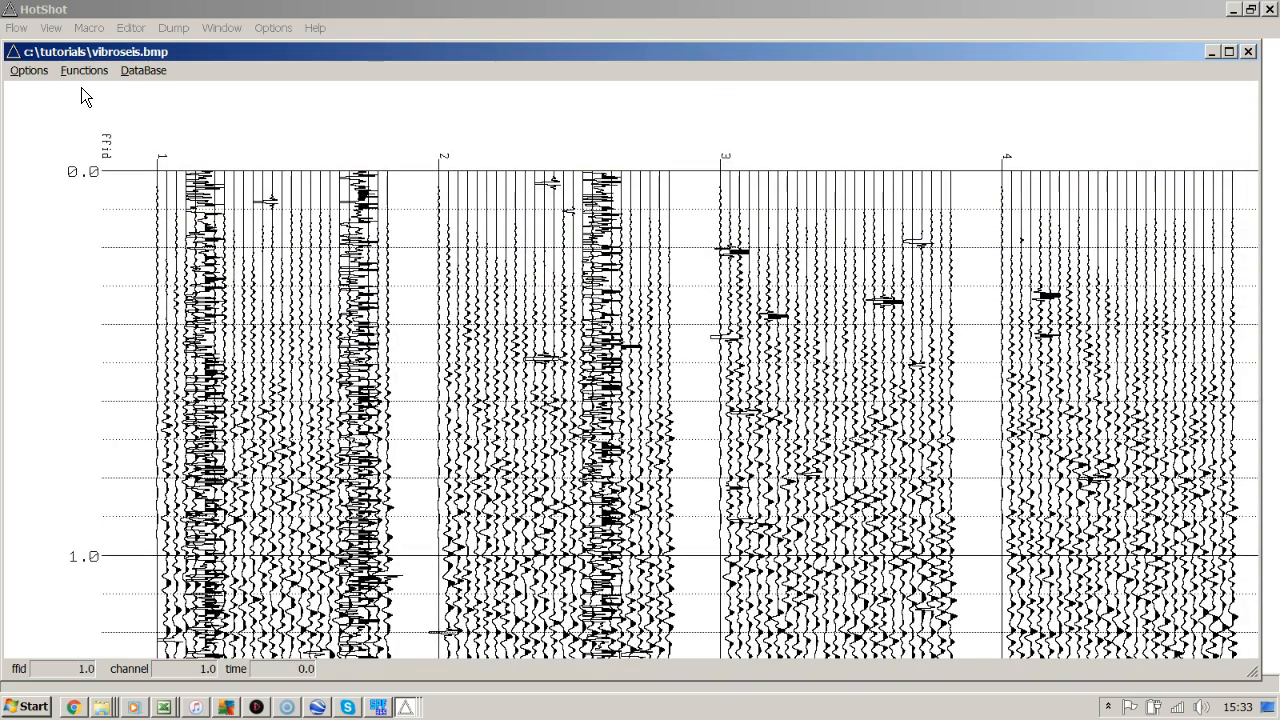
pyautogui.click(29, 71)
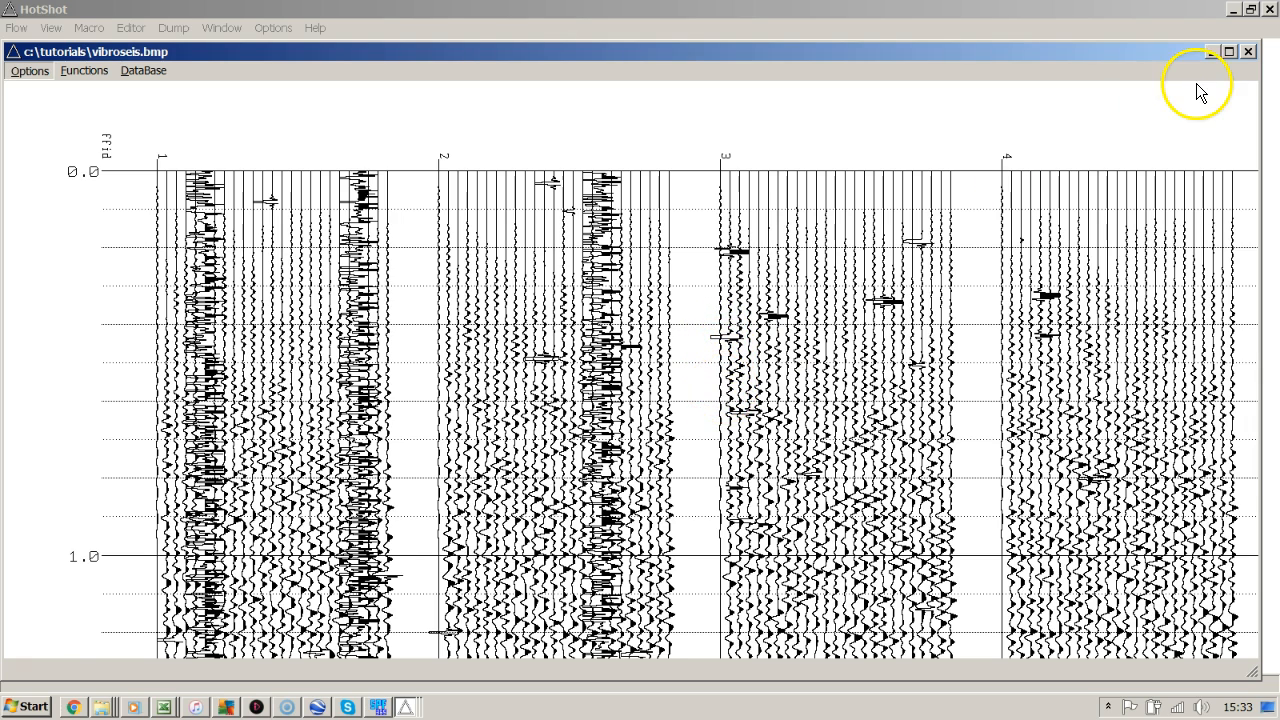
pyautogui.click(1248, 52)
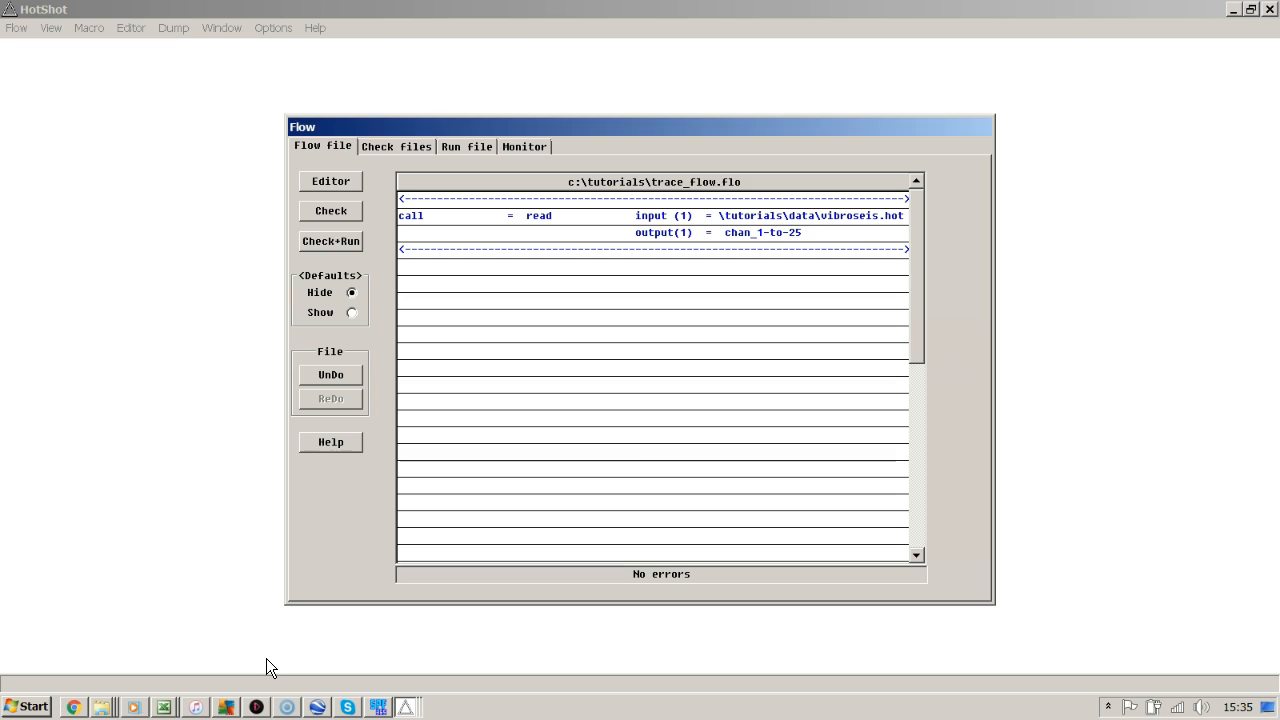
# Add a section call from chan_1-to-25 to chan_1.bmp that accepts chan 1.0, with tpi 5.0 and ips 8.0
pyautogui.click(407, 266)
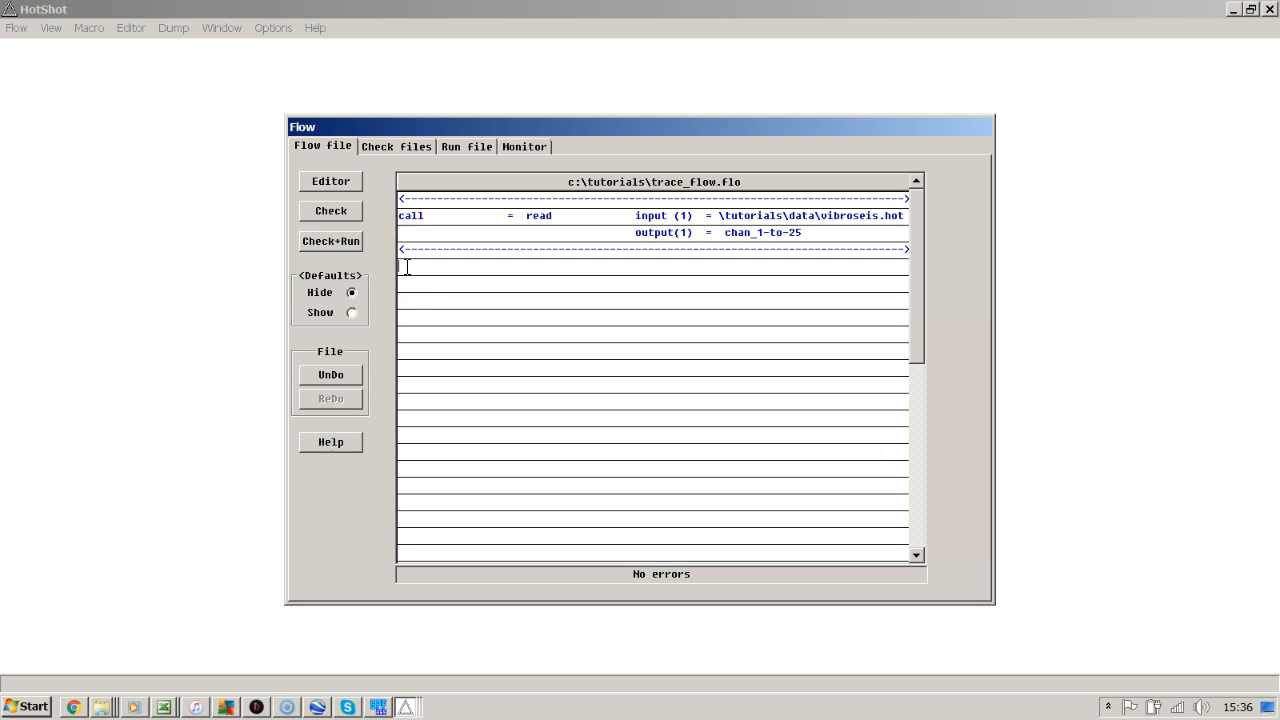
pyautogui.write('call             =  section          input (1)  =  chan_1-to-25                                      output(1)  =  chan_1.bmp accept if (chan) =  1.0 tpi              =  5.0 ips              =  8.0 <------------------------------------------------------------------------------>')
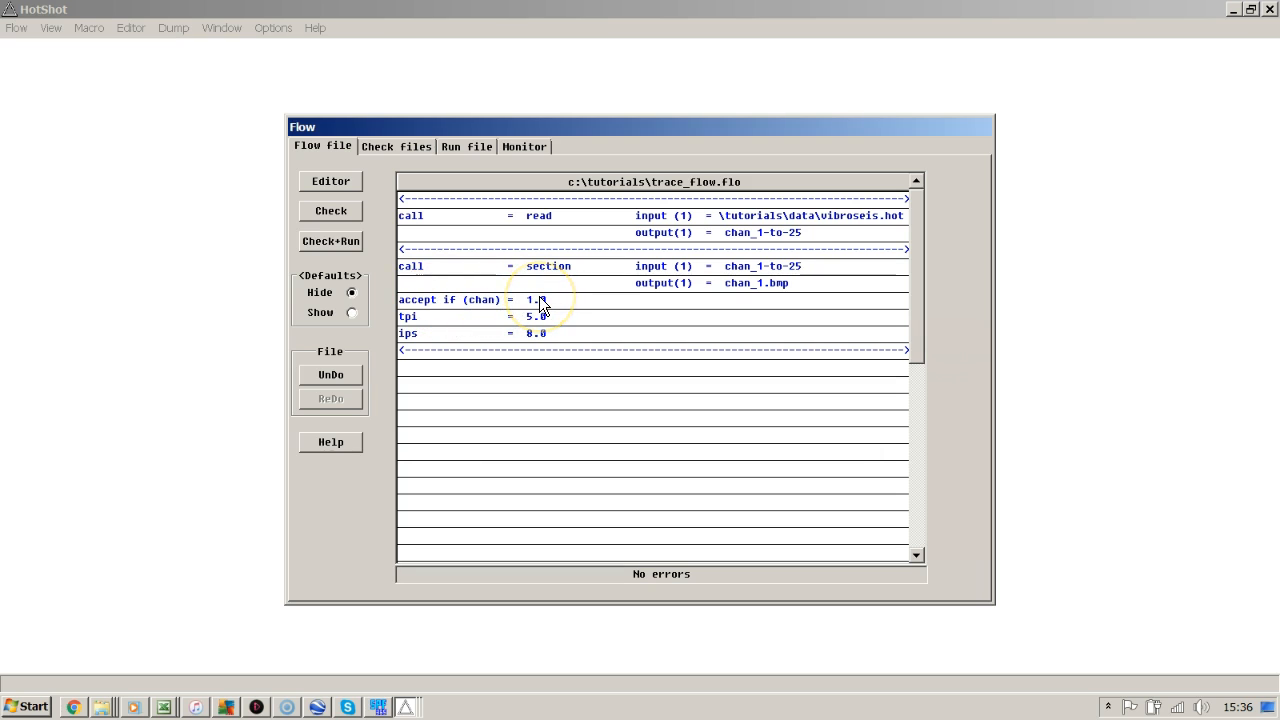
pyautogui.click(472, 483)
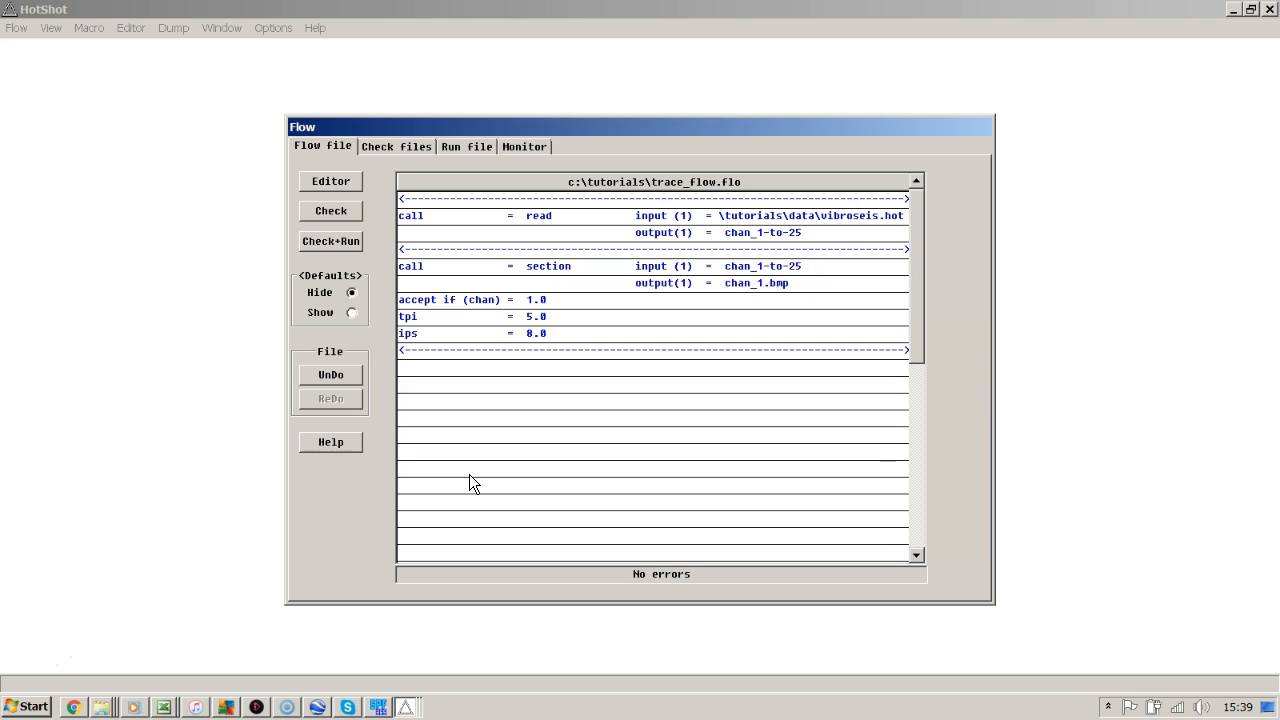
# Add a section call from chan_1-to-25 to chan_2-to-25.bmp rejecting chan 1.0, with tpi 5.0, ips 8.0, gap major, and ffid and chan annotation
pyautogui.click(420, 366)
pyautogui.write('call = section input (1) = chan_1-to-25 output(1) = chan_2-to-25.bmp reject if (chan) = 1.0 tpi = 5.0 ips = 8.0 gap = major annotate(ffid) = * annotate(chan) = *')
pyautogui.click(432, 408)
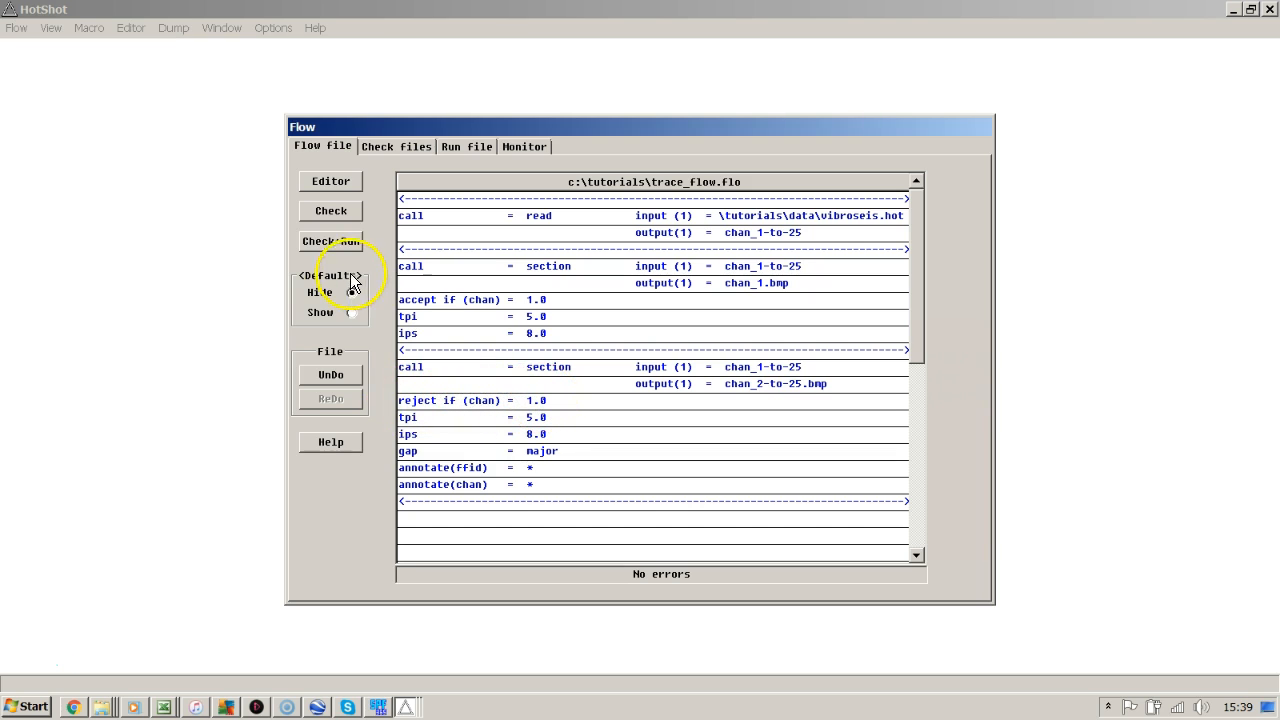
# Check and run the trace flow, and open the new chan_1.bmp section
pyautogui.click(338, 243)
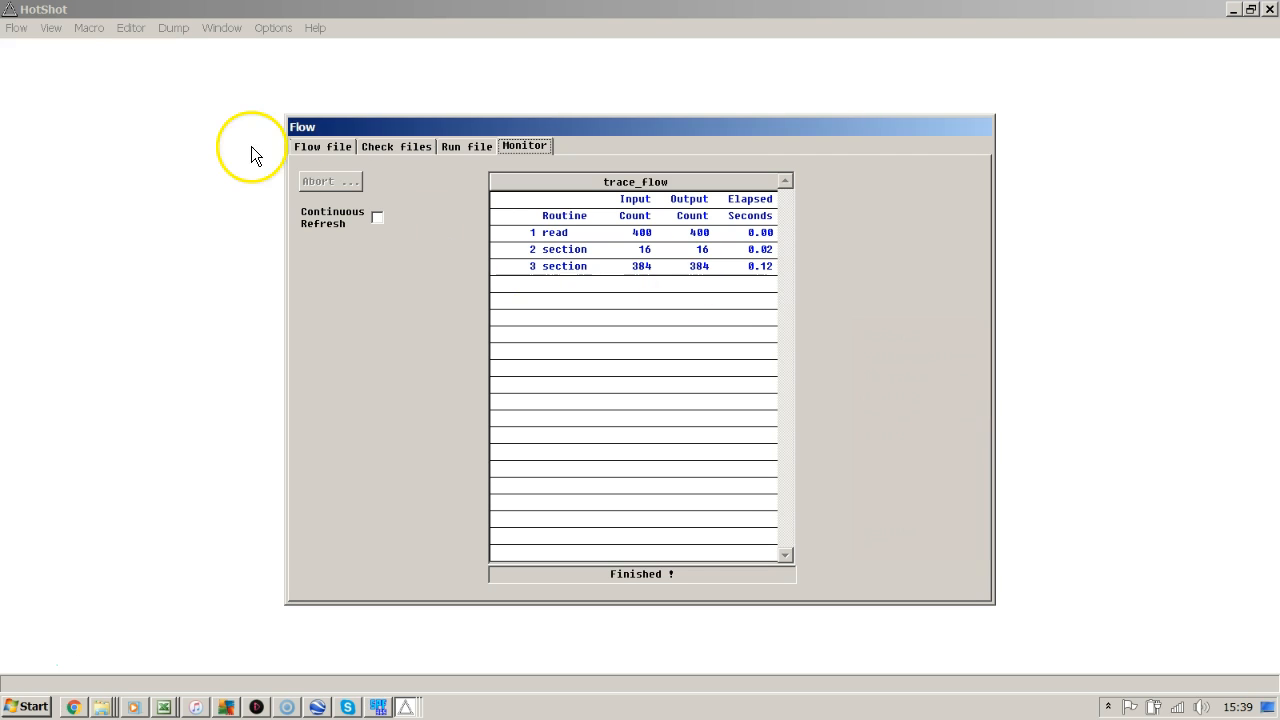
pyautogui.click(57, 34)
pyautogui.moveTo(68, 64)
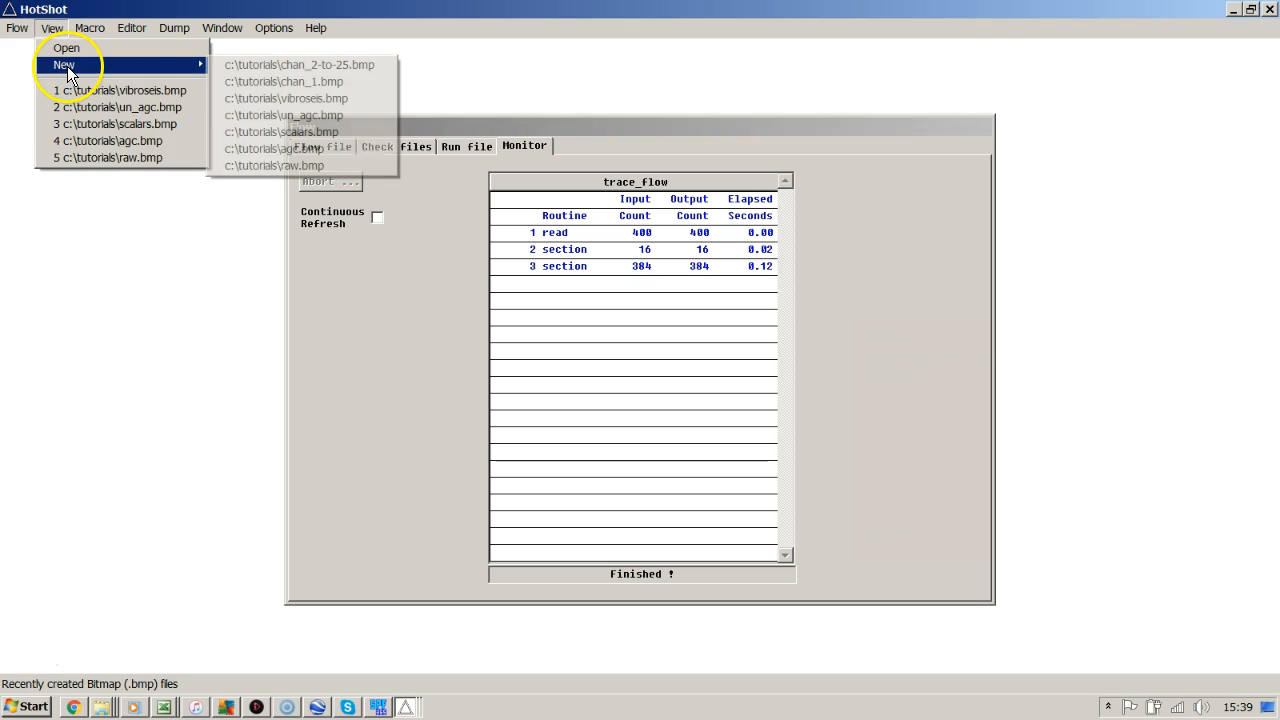
pyautogui.click(241, 81)
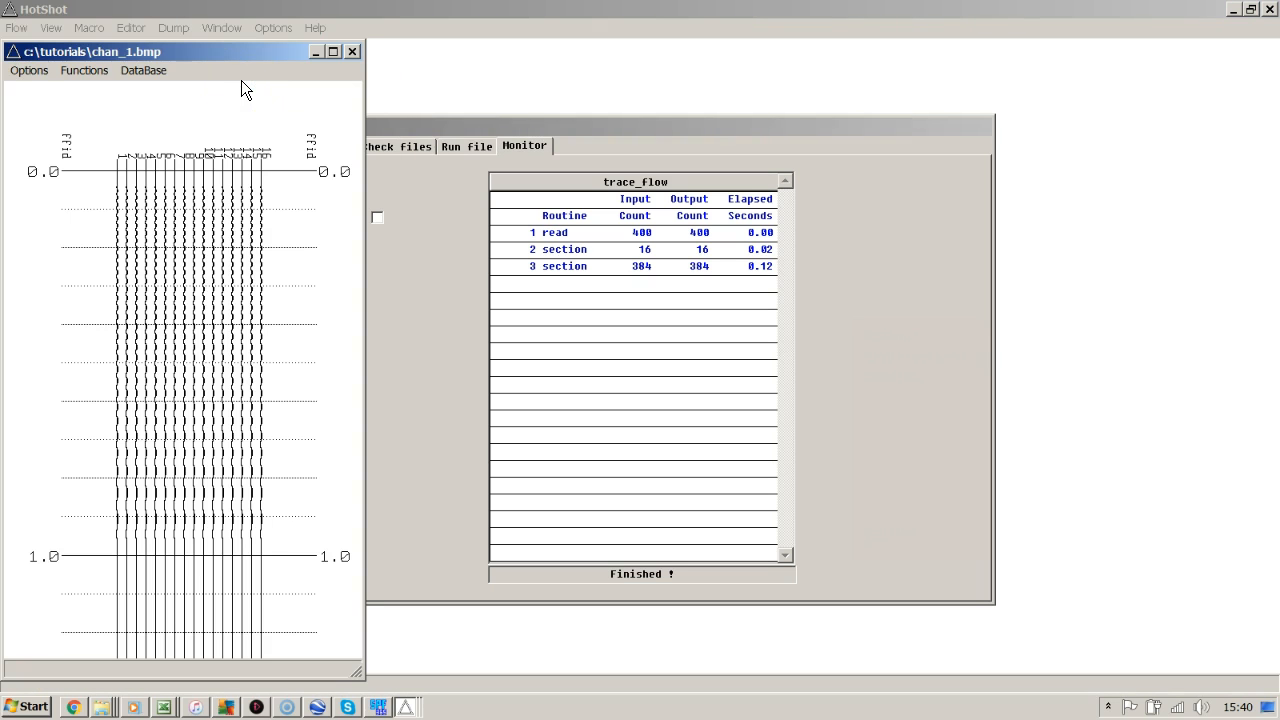
# Open the new chan_2-to-25.bmp section to examine the remaining channels
pyautogui.press('alt')
pyautogui.click(53, 28)
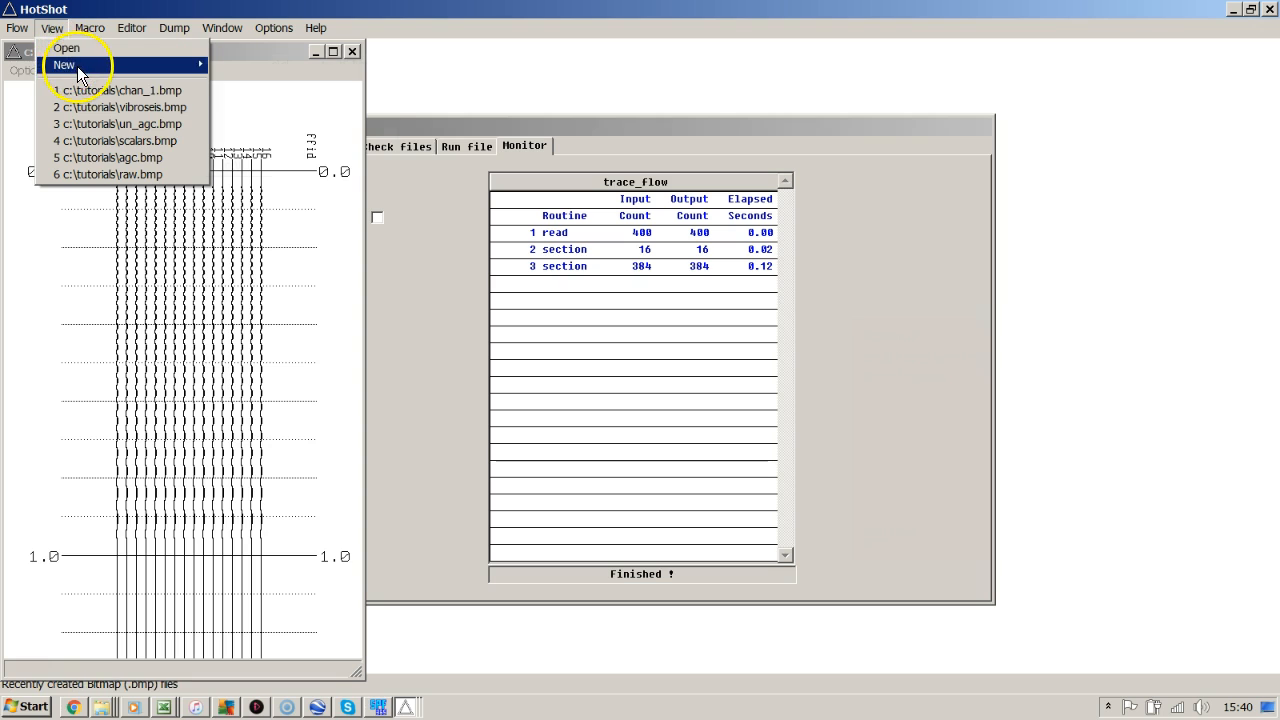
pyautogui.moveTo(149, 71)
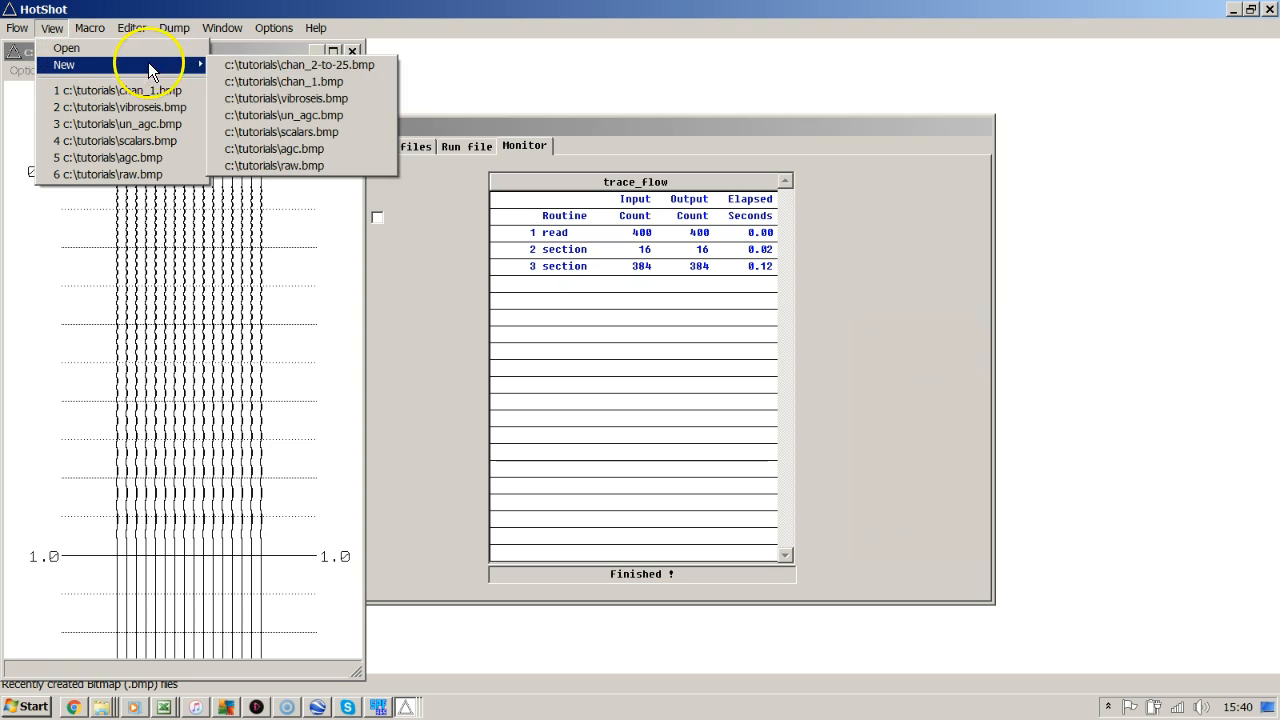
pyautogui.click(253, 64)
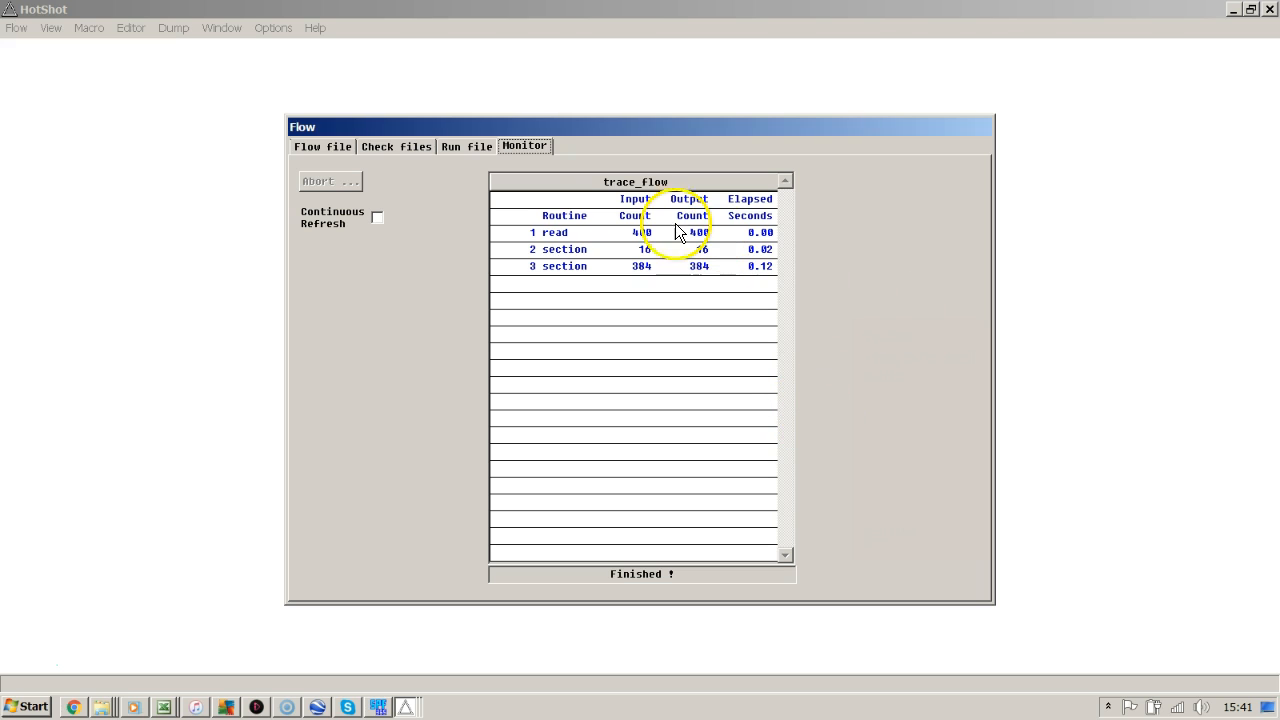
# Append a vmov call to the flow that moves chan 1.0 from chan_1-to-25 into chan_1
pyautogui.click(338, 147)
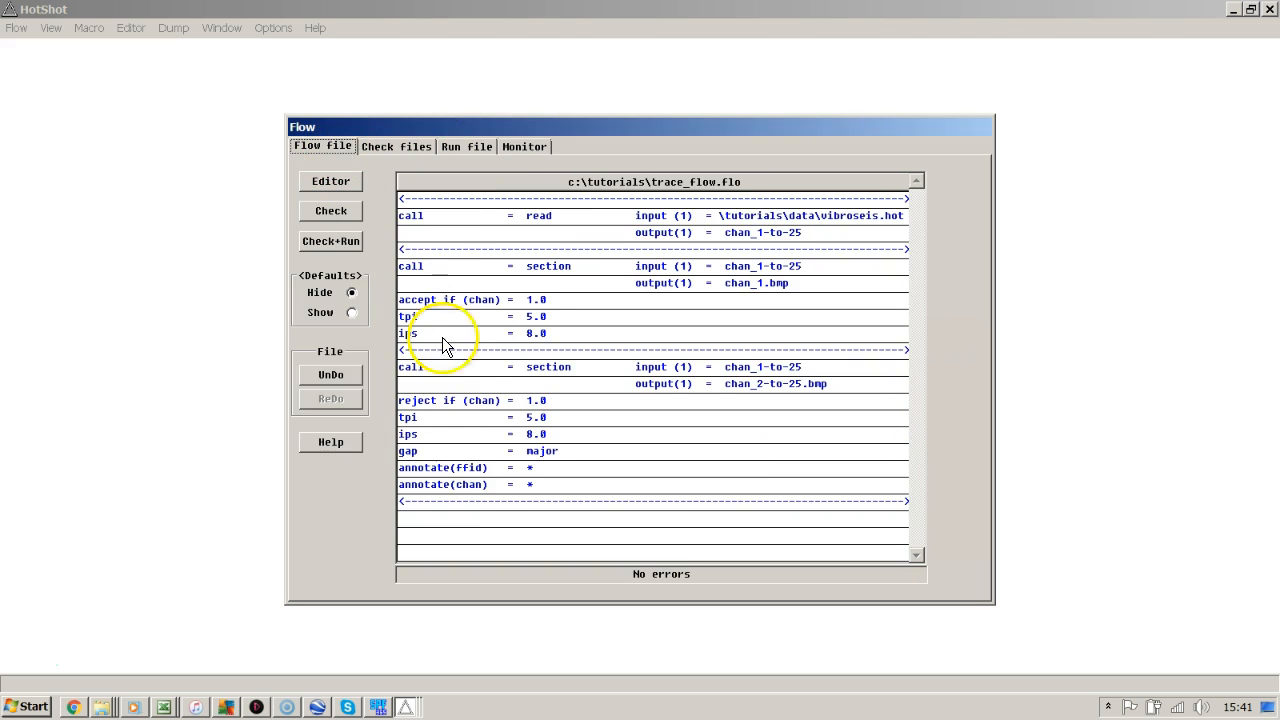
pyautogui.click(422, 520)
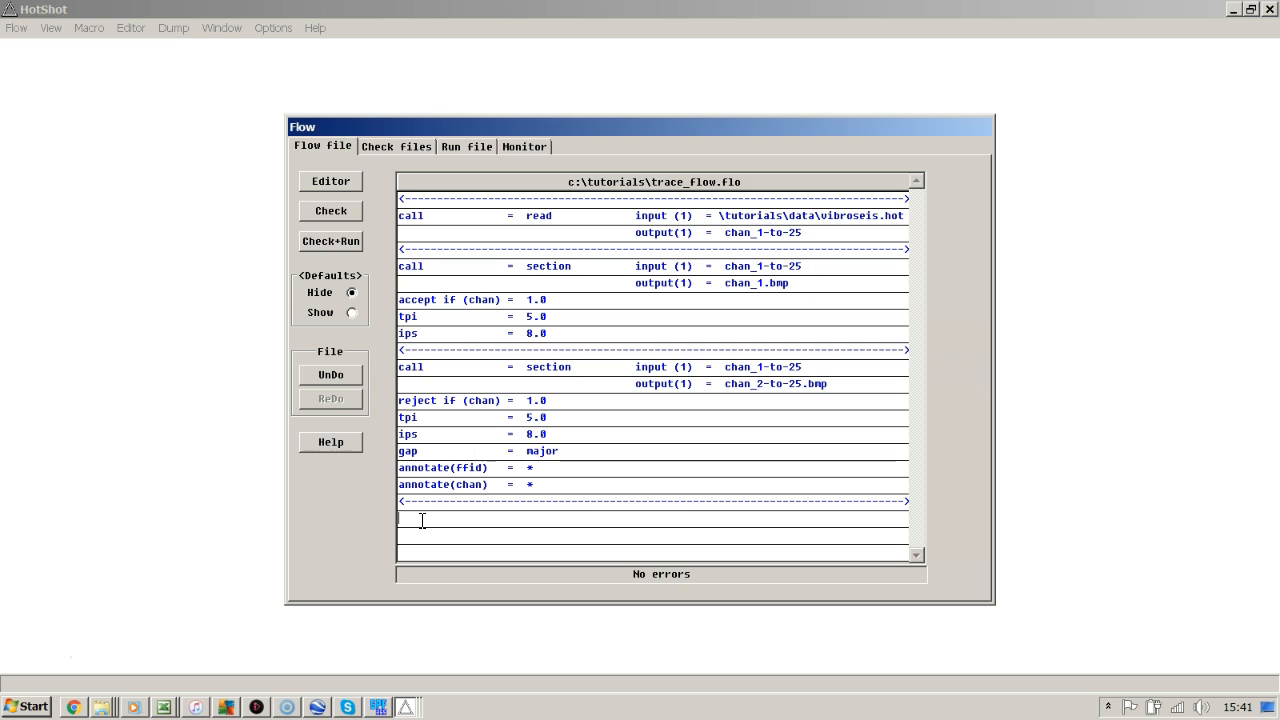
pyautogui.write('call = vmov input (1) = chan_1-to-25 output(1) = chan_1 accept if (chan) = 1.0')
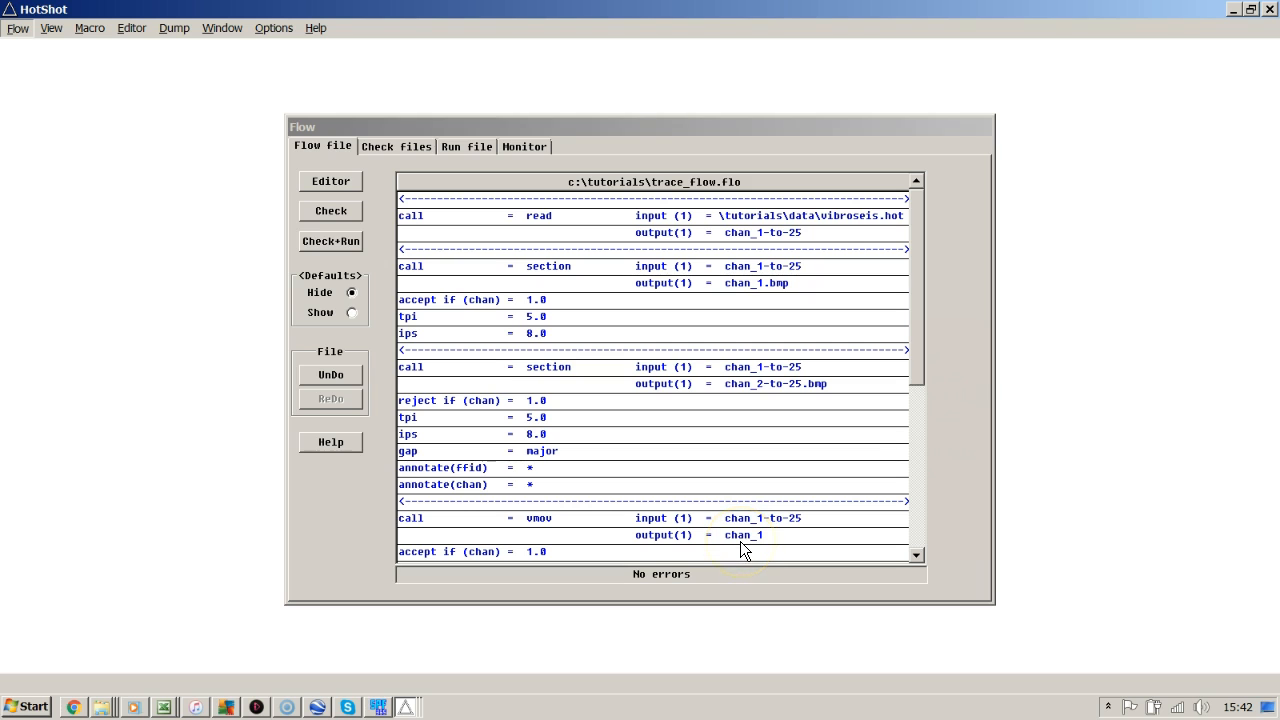
# Append a second vmov call from chan_1-to-25 to chan_2-to-25 that rejects chan 1.0
pyautogui.click(734, 545)
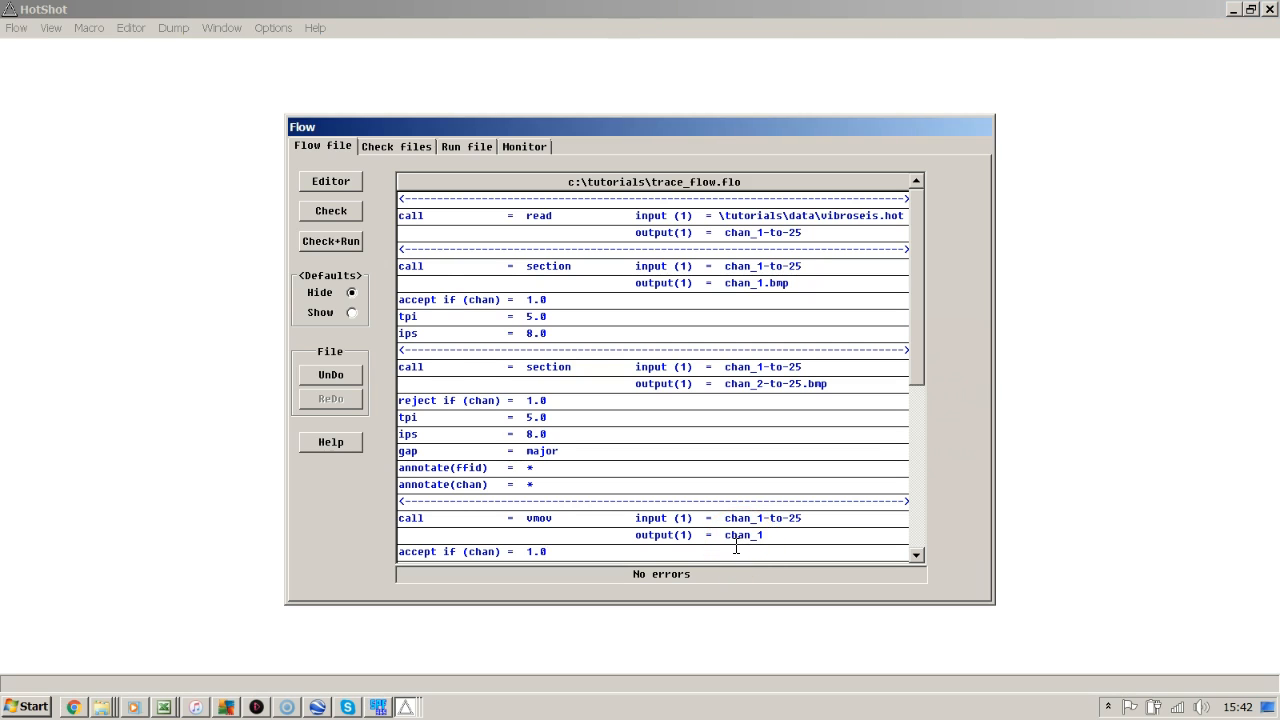
pyautogui.press('Down')
pyautogui.press('Down')
pyautogui.press('Down')
pyautogui.press('Down')
pyautogui.press('Down')
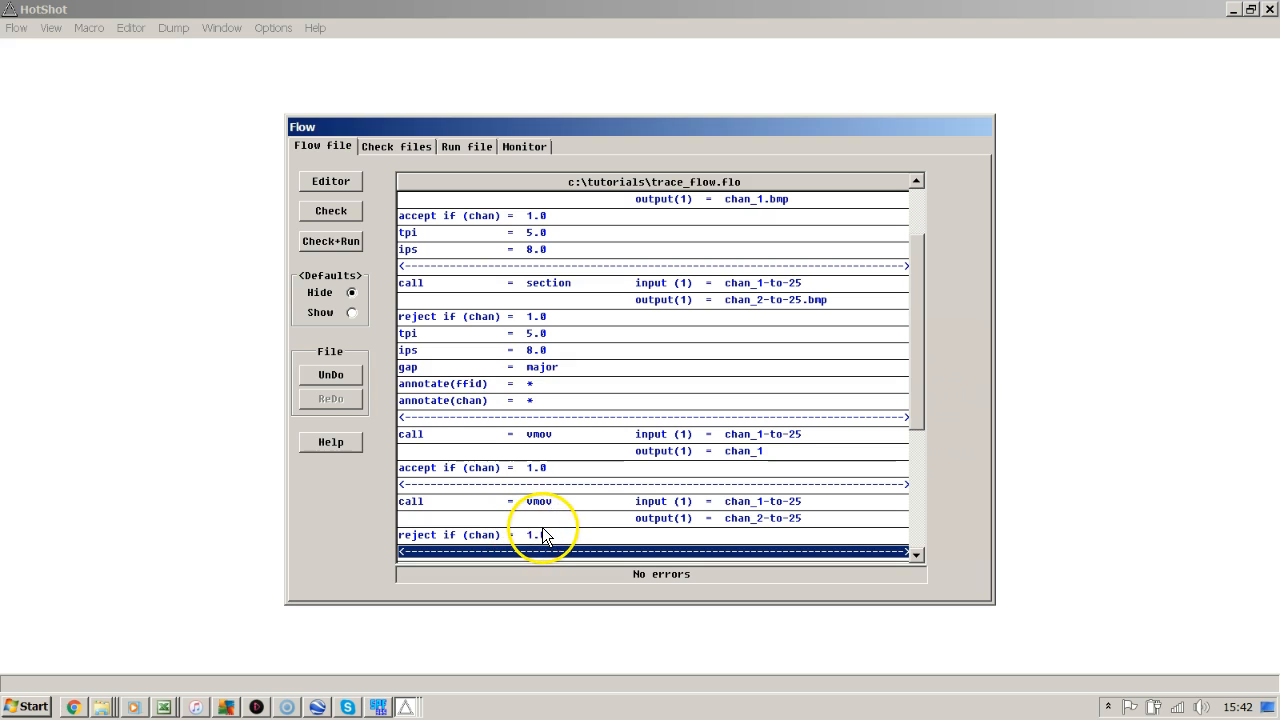
# Extend the flow below the vmov calls with an xcor call and a section call for correlated.bmp
pyautogui.press('Down')
pyautogui.press('Down')
pyautogui.press('Down')
pyautogui.press('Down')
pyautogui.press('Down')
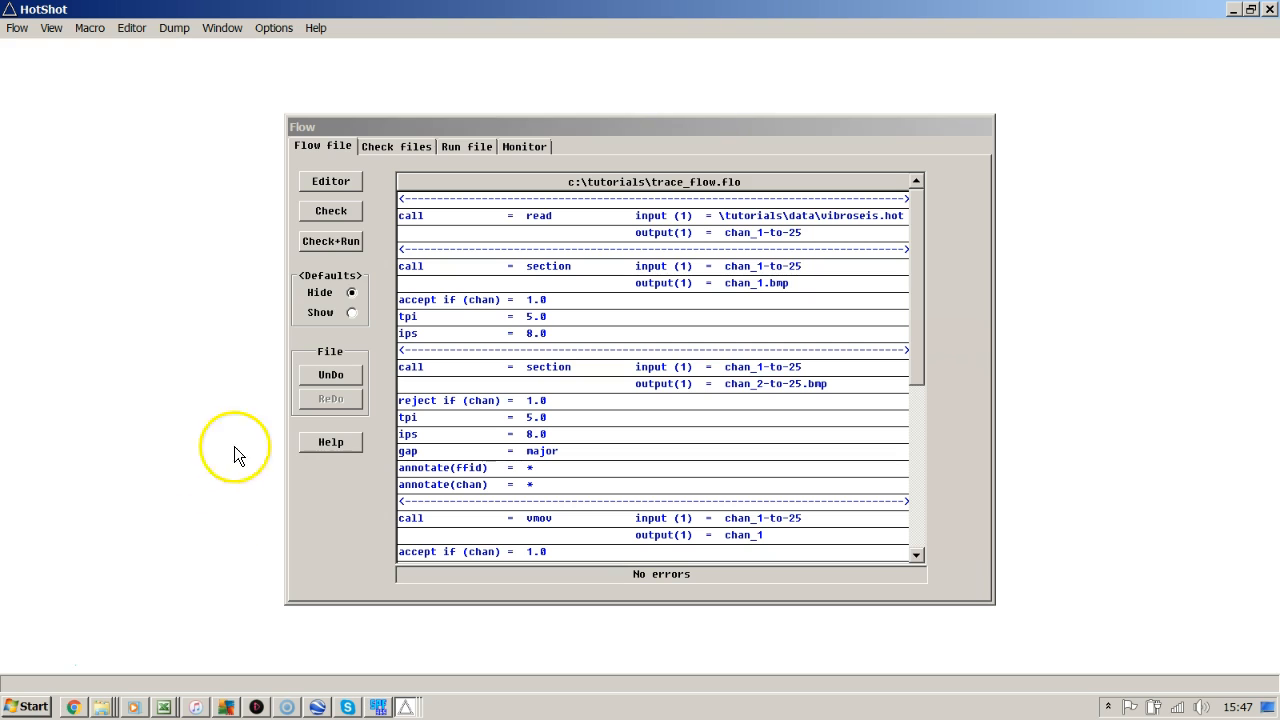
# Check and run the extended flow, and open the correlated.bmp section
pyautogui.click(341, 242)
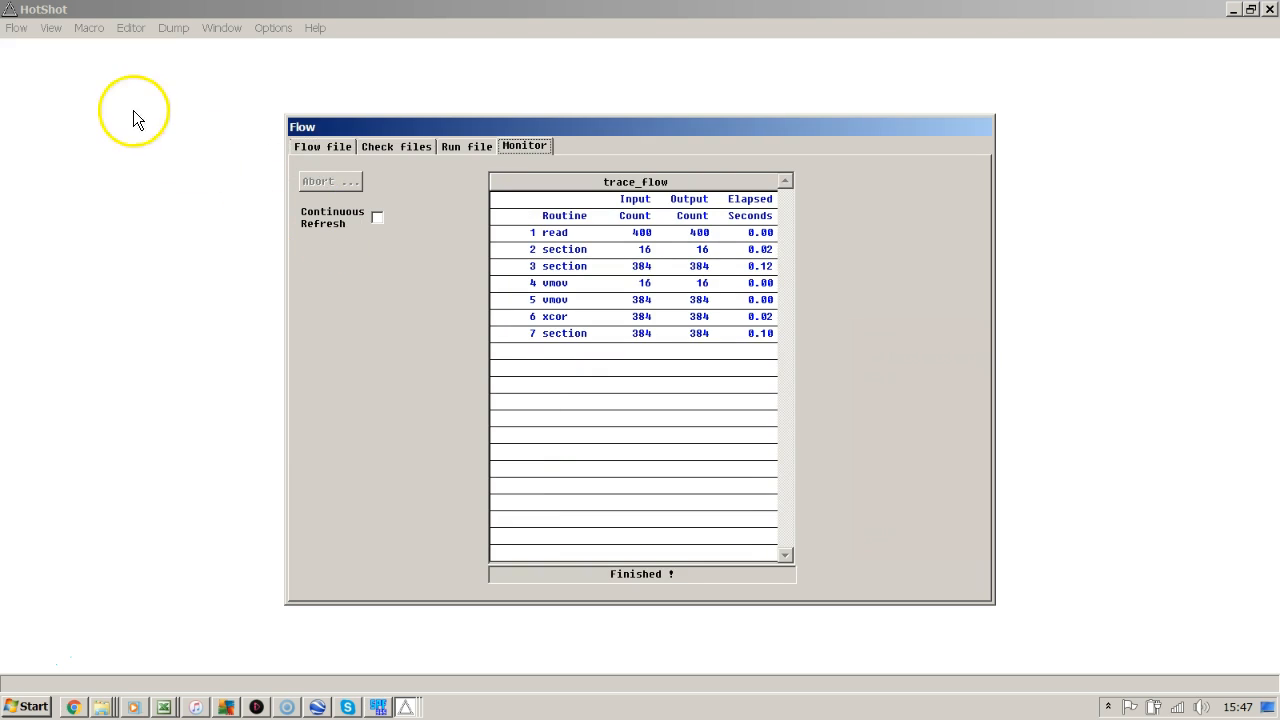
pyautogui.click(52, 30)
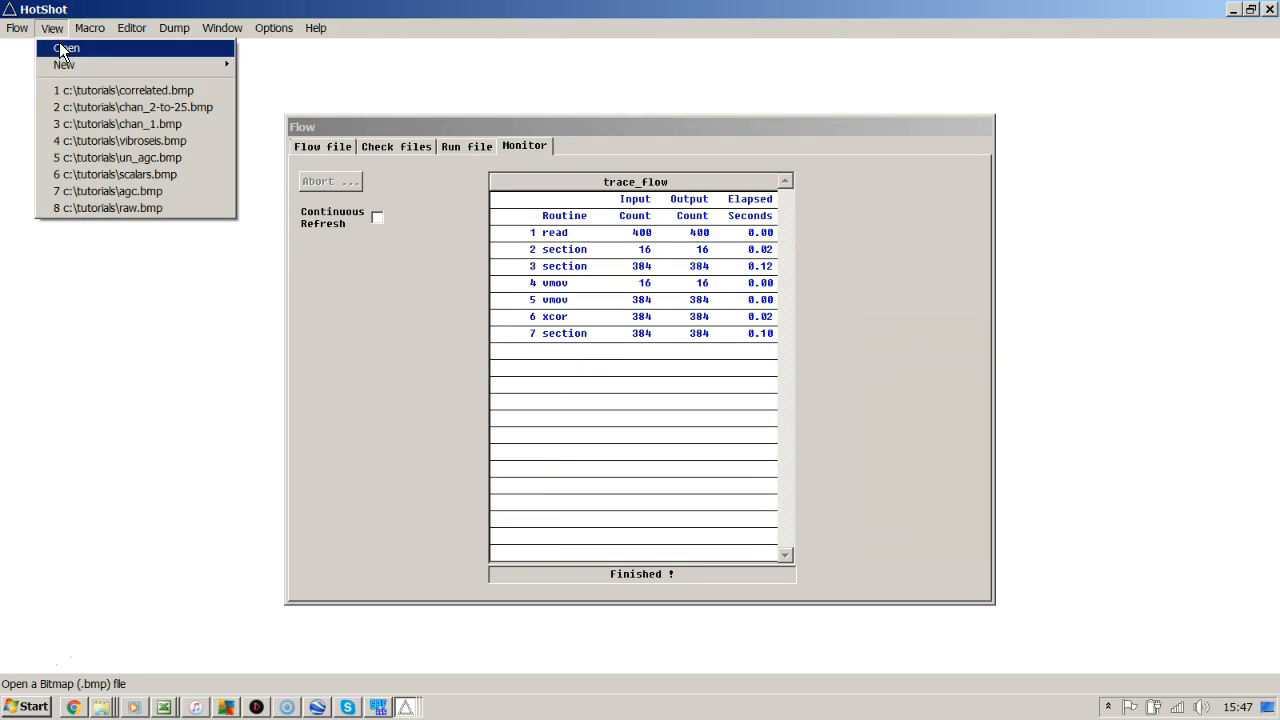
pyautogui.click(86, 90)
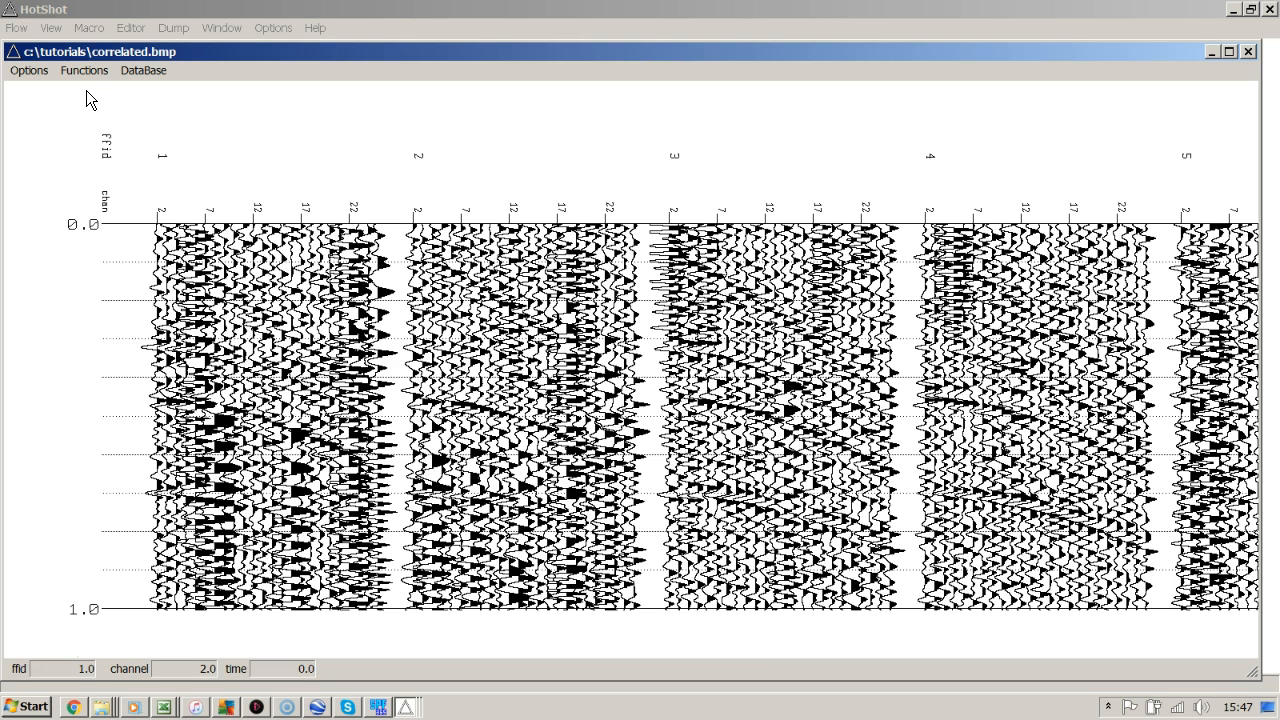
# Open the chan_2-to-25.bmp section to compare the uncorrelated records with correlated.bmp
pyautogui.click(60, 29)
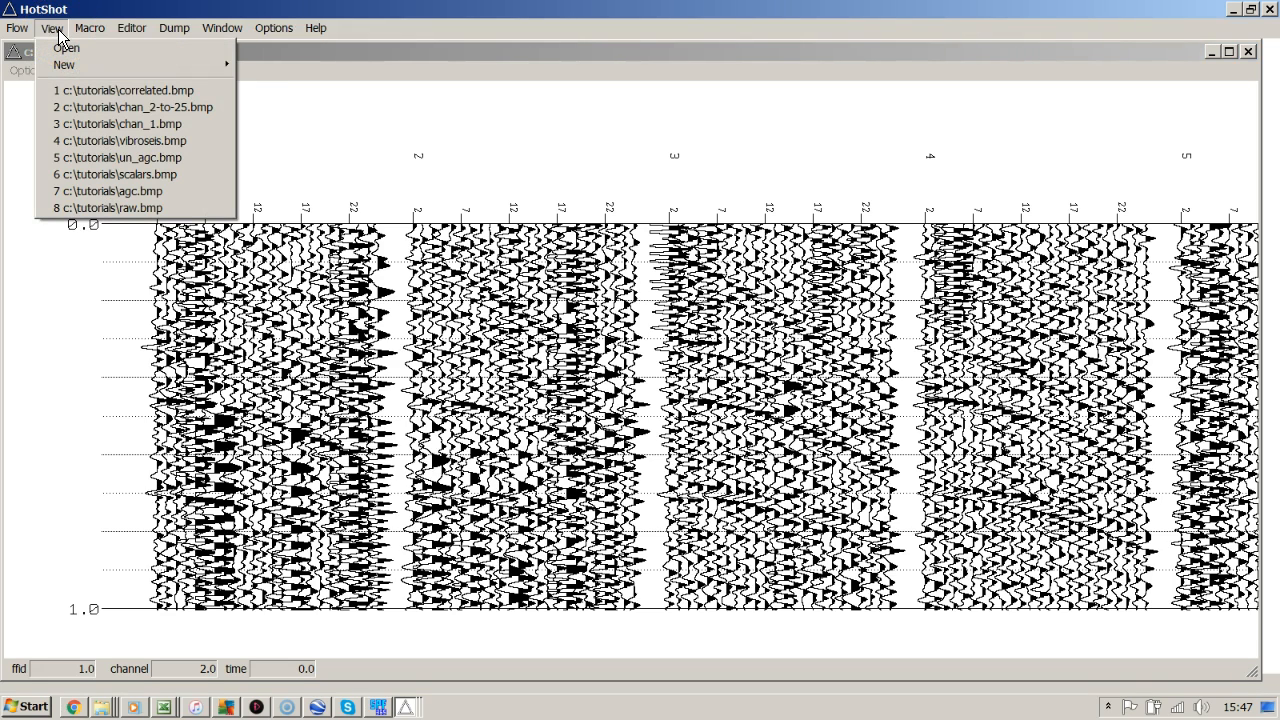
pyautogui.click(98, 106)
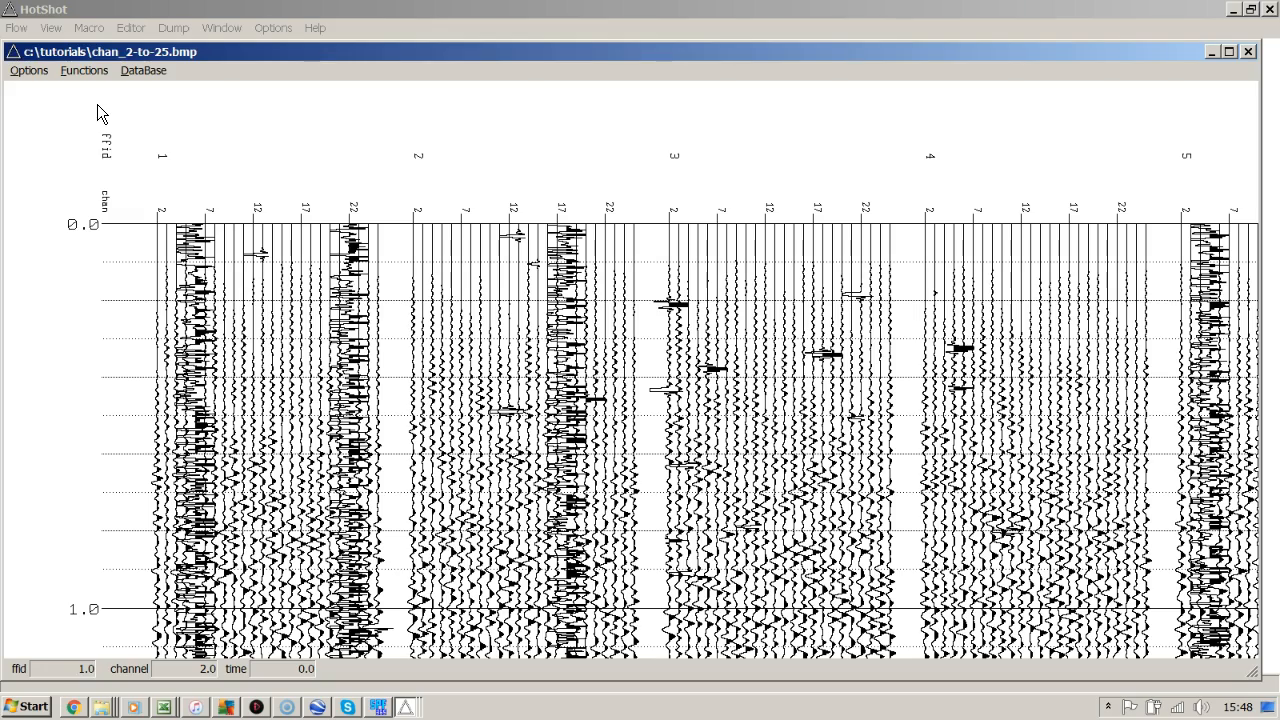
pyautogui.press('alt')
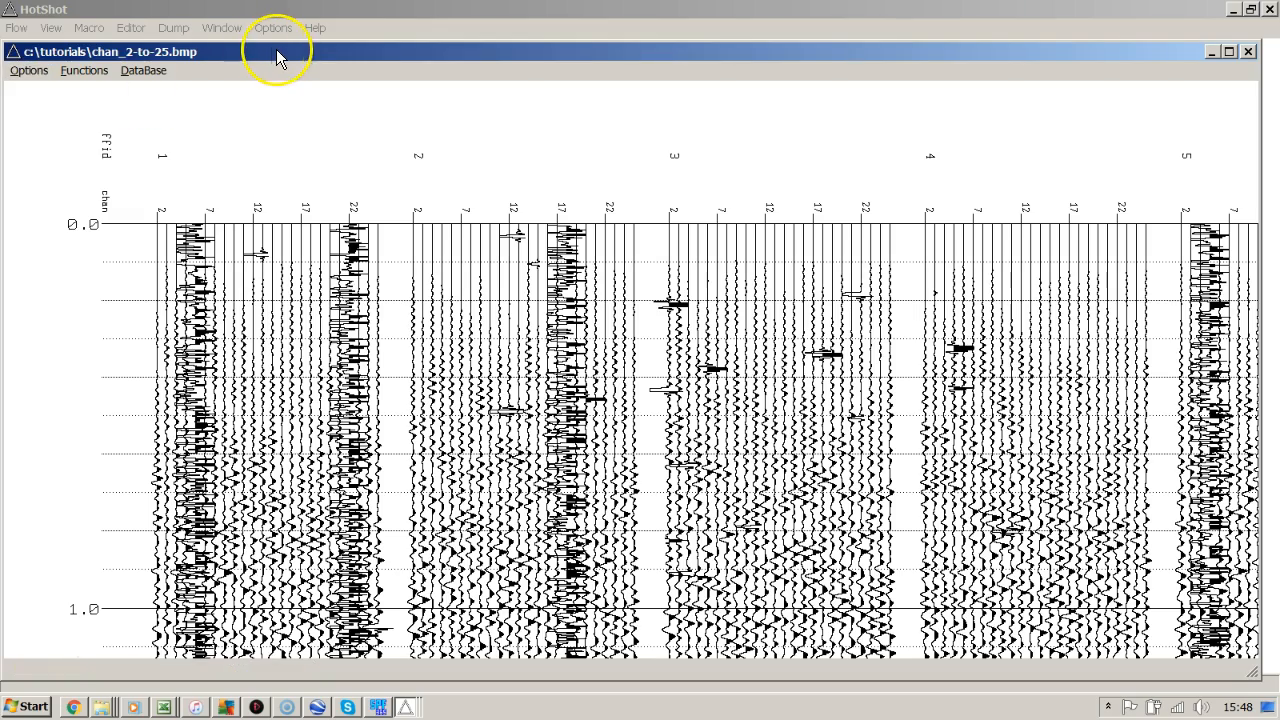
# Place the chan_2-to-25.bmp and correlated.bmp sections side by side and compare the vibroseis records before and after correlation
pyautogui.moveTo(276, 50); pyautogui.dragTo(2, 104)
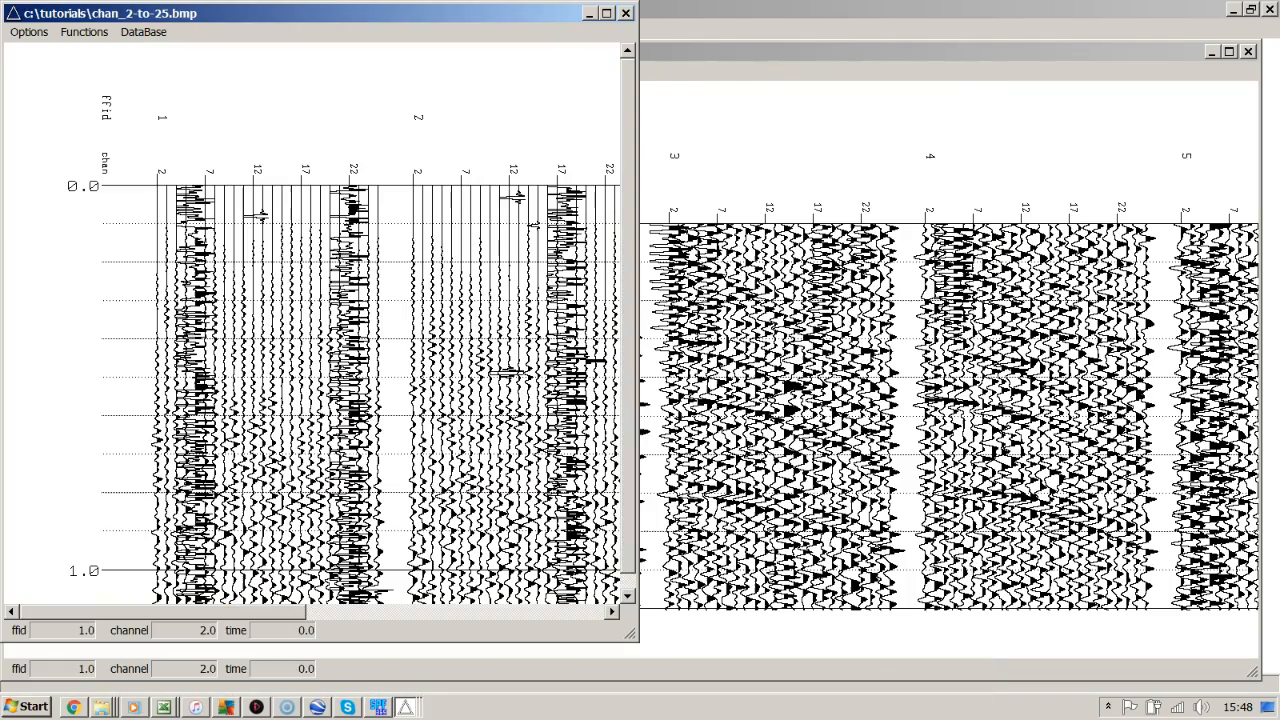
pyautogui.click(815, 51)
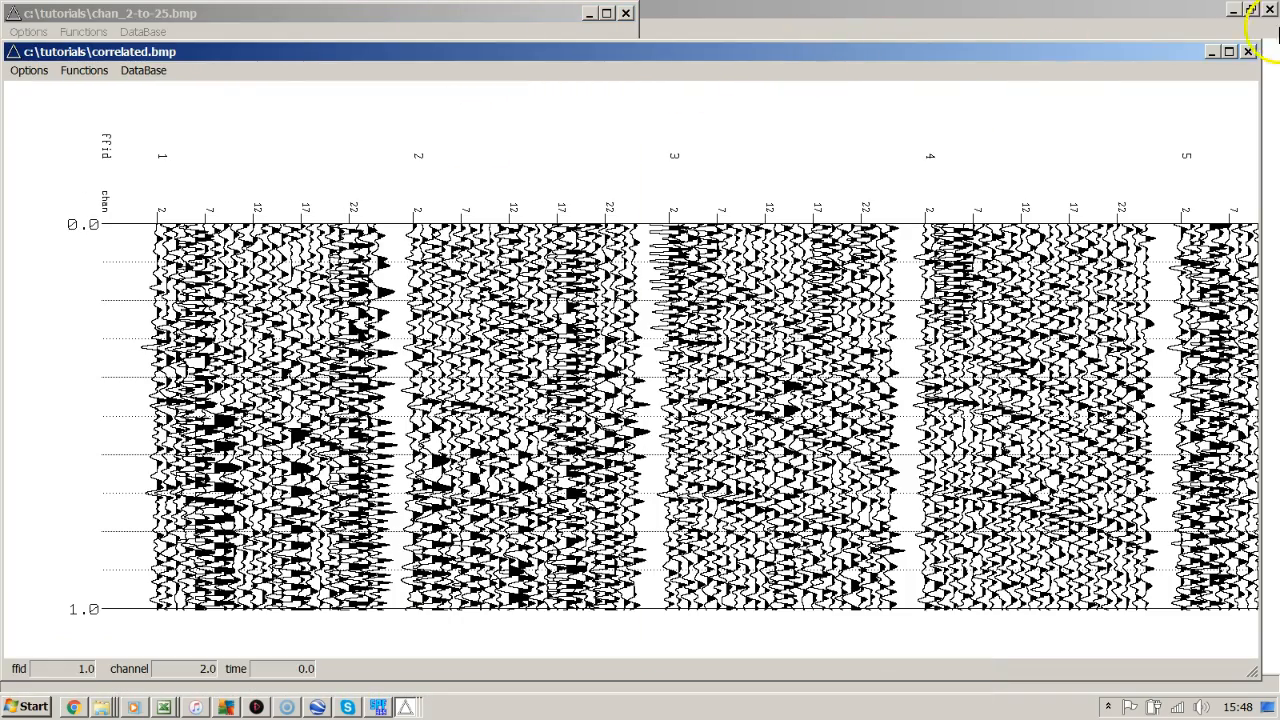
pyautogui.moveTo(1071, 51); pyautogui.dragTo(1278, 20)
pyautogui.click(556, 258)
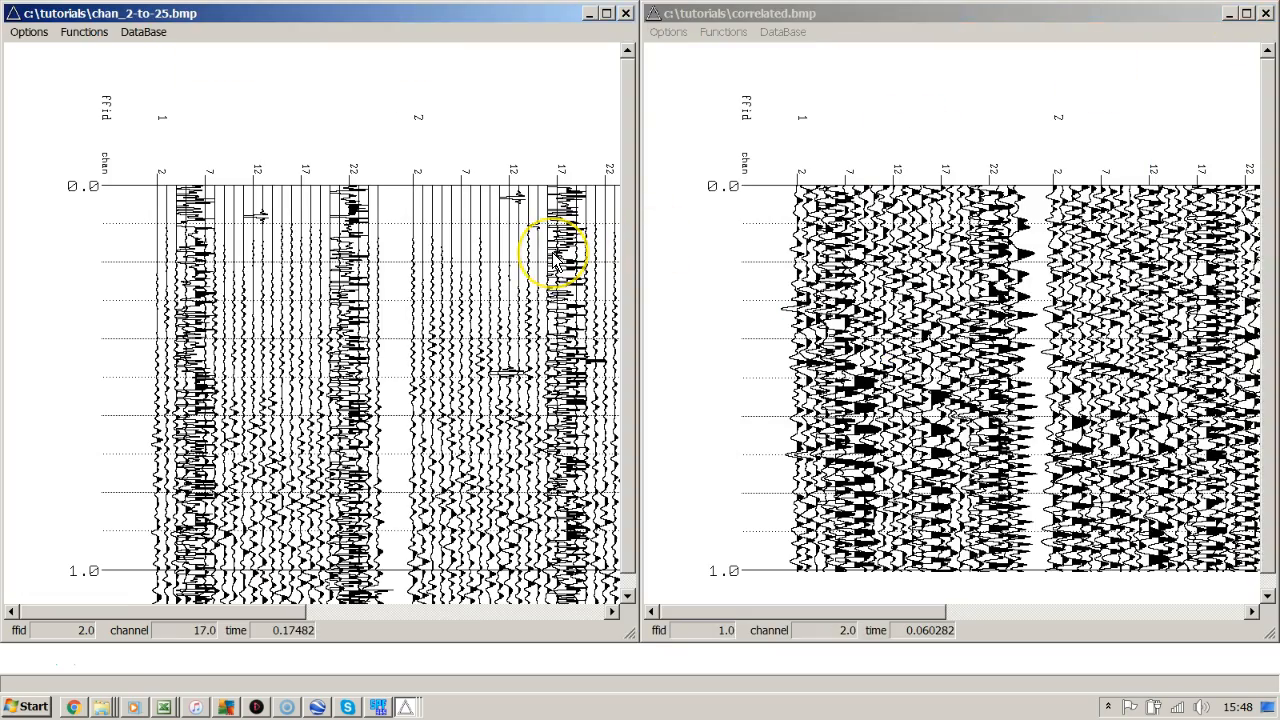
pyautogui.scroll(-5, 556, 258)
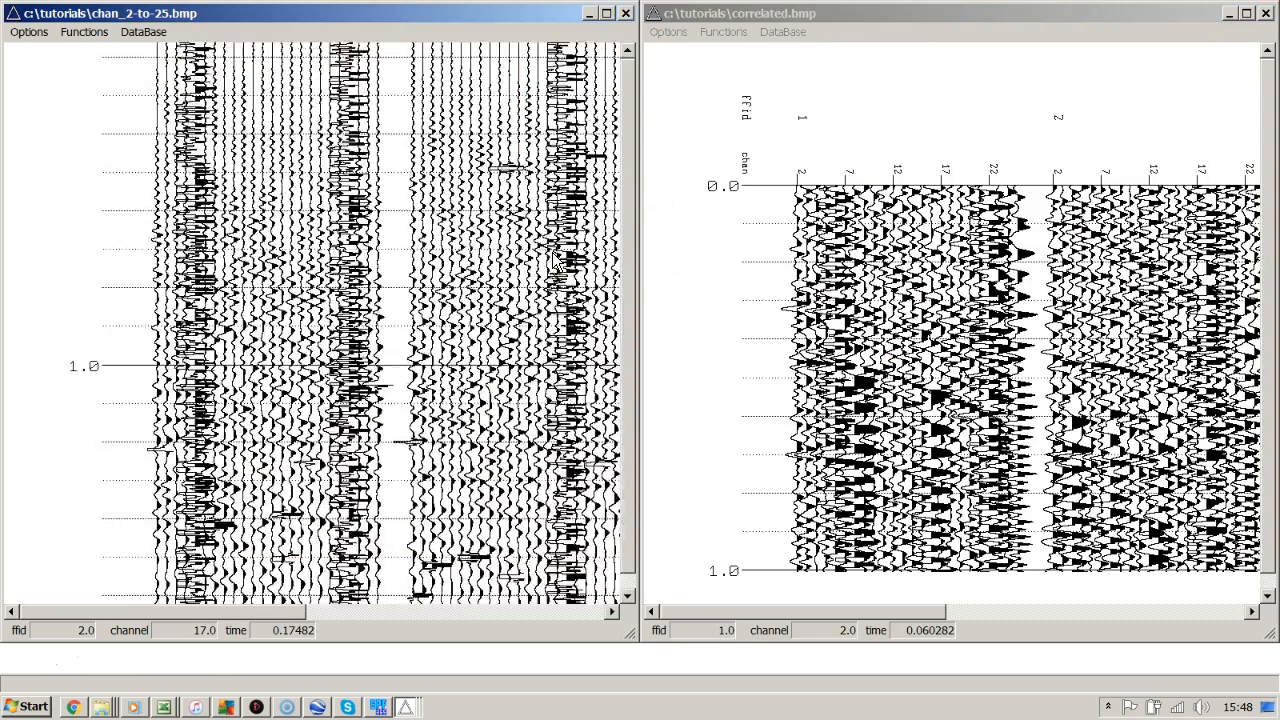
pyautogui.scroll(5, 556, 258)
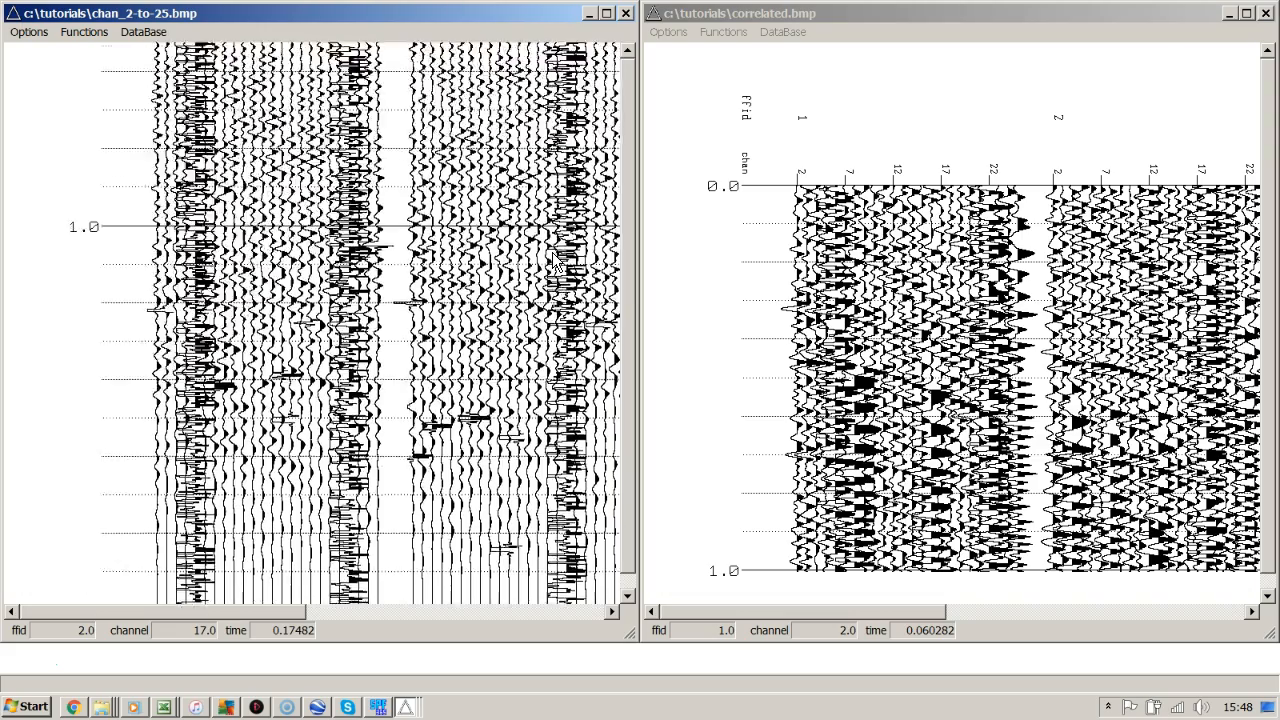
pyautogui.scroll(2, 556, 260)
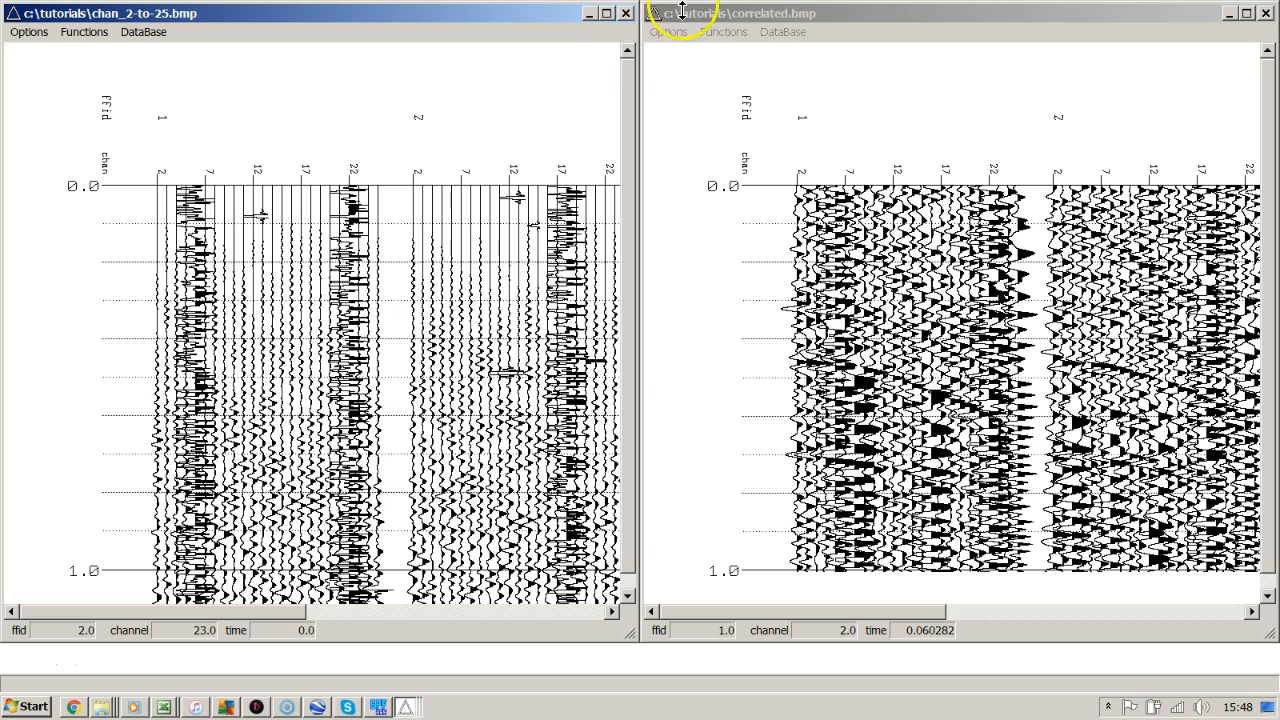
# Close both sections and append a spectrum call from chan_1 to sweep.bmp that accepts ffid 1.0 with phase_plot set to no
pyautogui.click(626, 14)
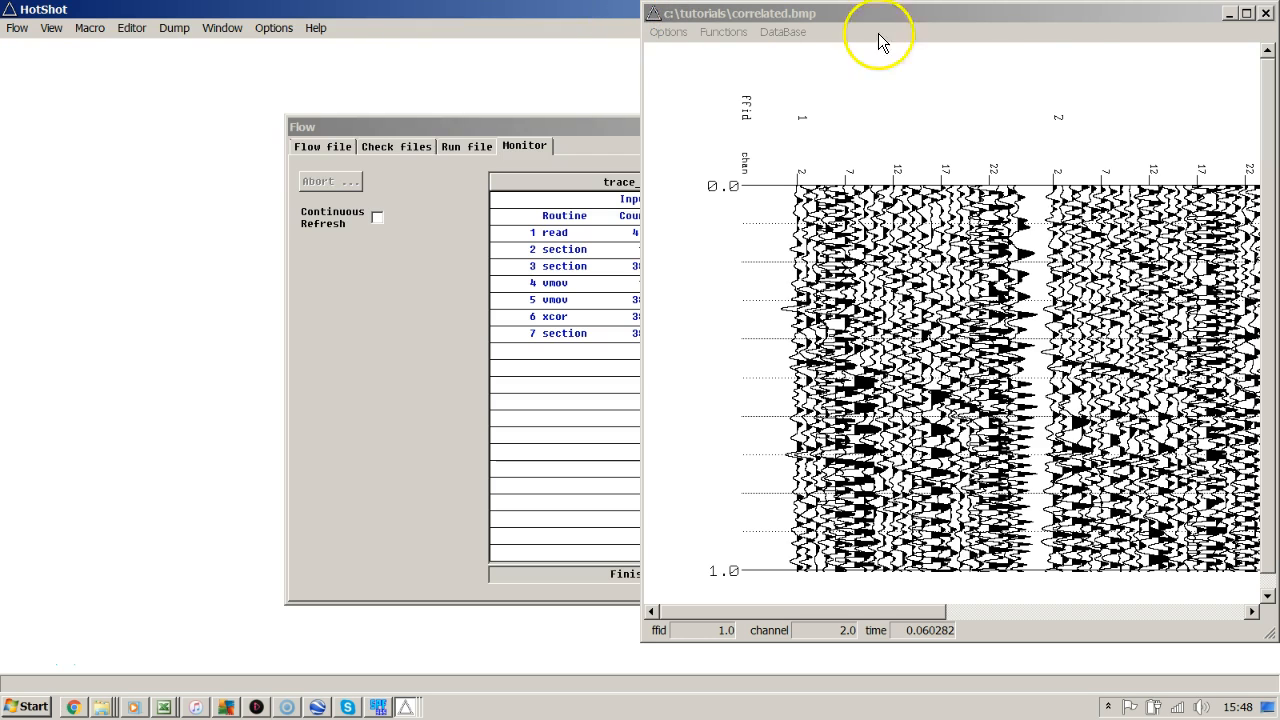
pyautogui.click(1266, 13)
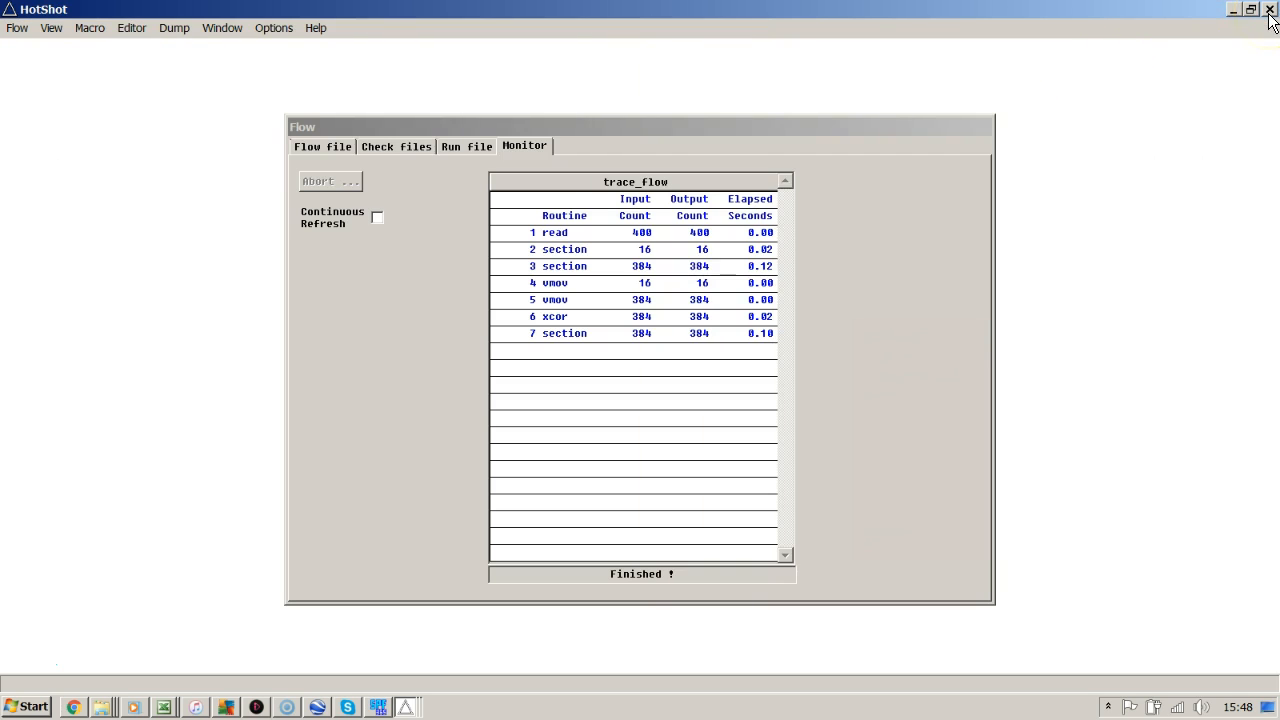
pyautogui.click(333, 148)
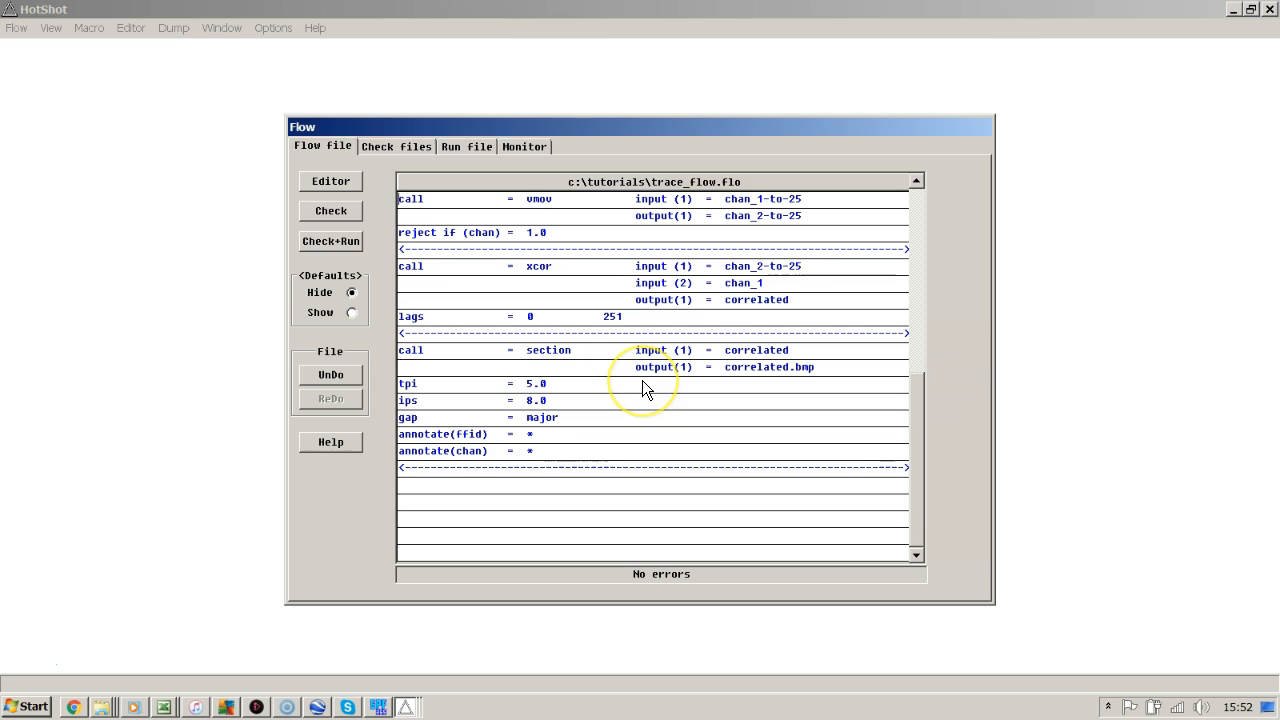
pyautogui.click(463, 486)
pyautogui.write('call = spectrum input (1) = chan_1 output(1) = sweep.bmp accept if (ffid) = 1.0 phase_plot = no')
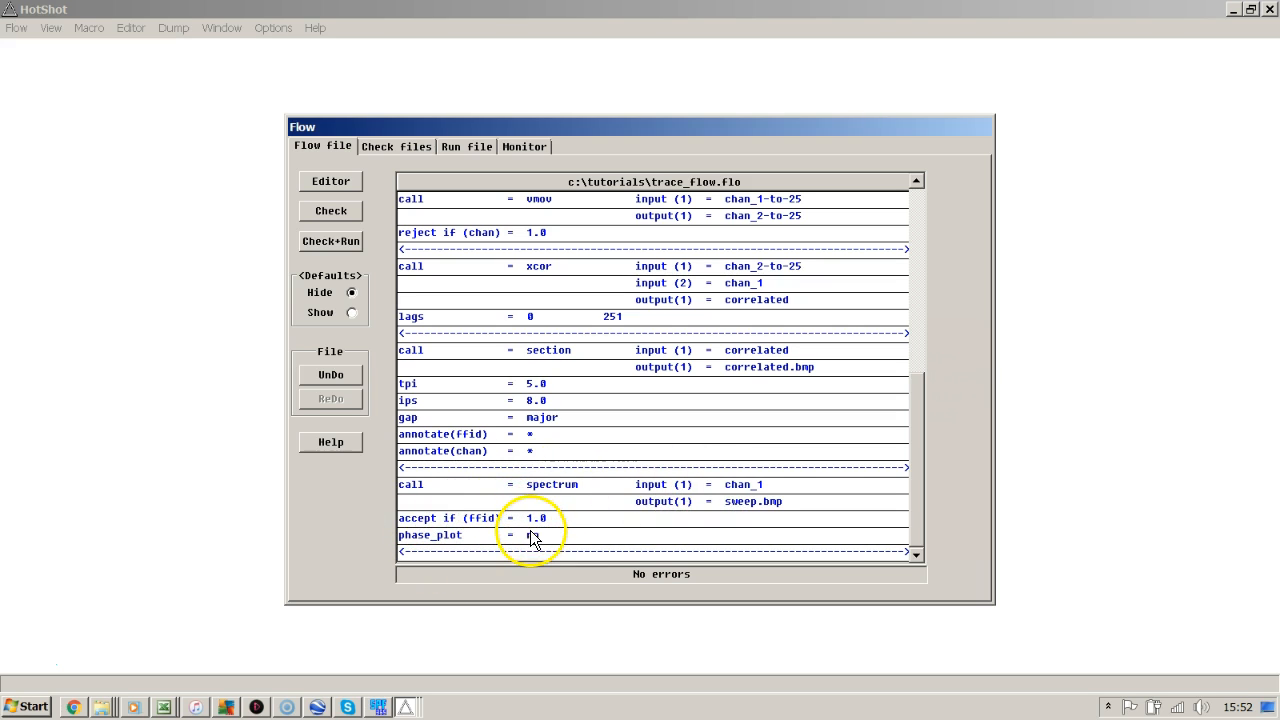
# Check and run the flow with the added spectrum call, and open the sweep.bmp spectrum
pyautogui.click(339, 240)
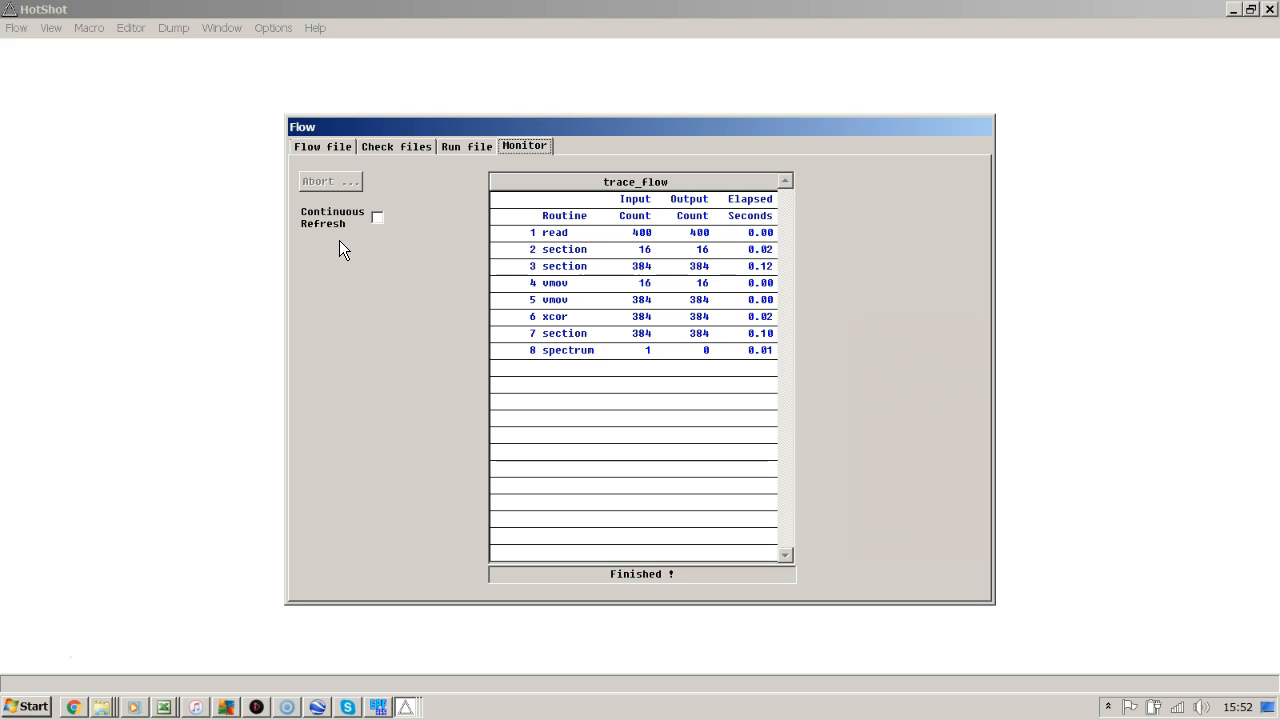
pyautogui.click(100, 380)
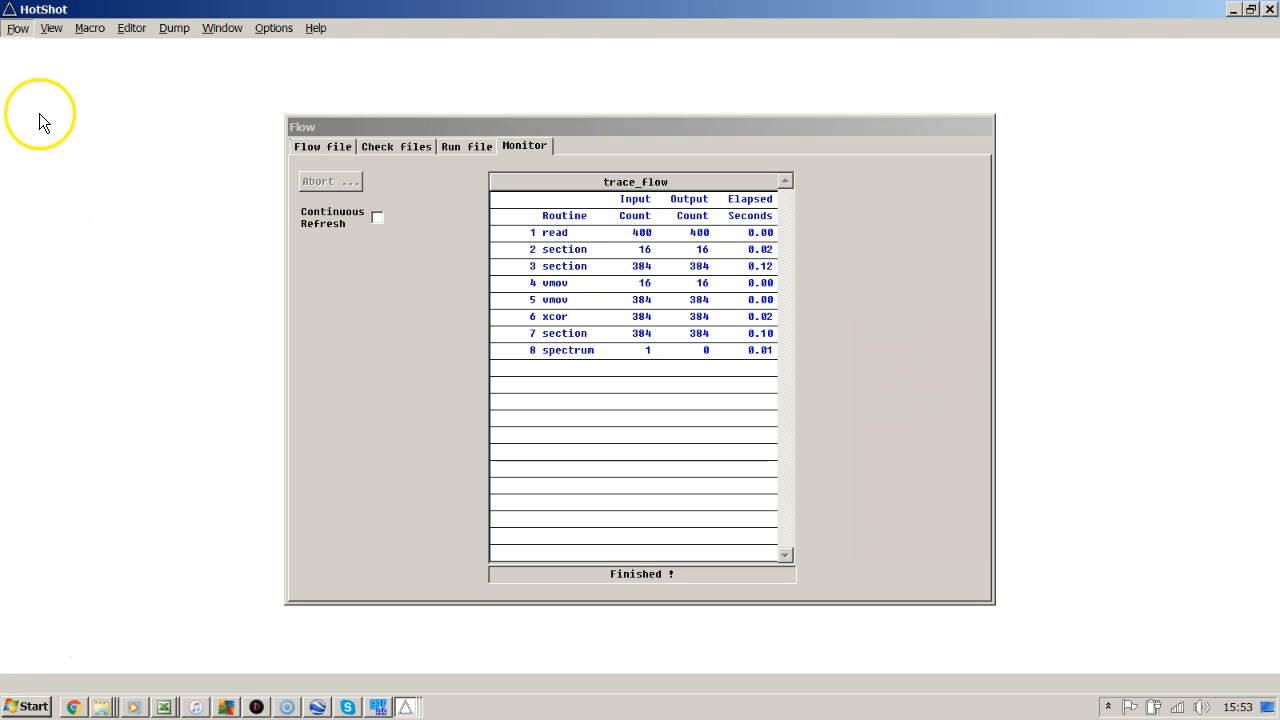
pyautogui.click(48, 30)
pyautogui.click(63, 87)
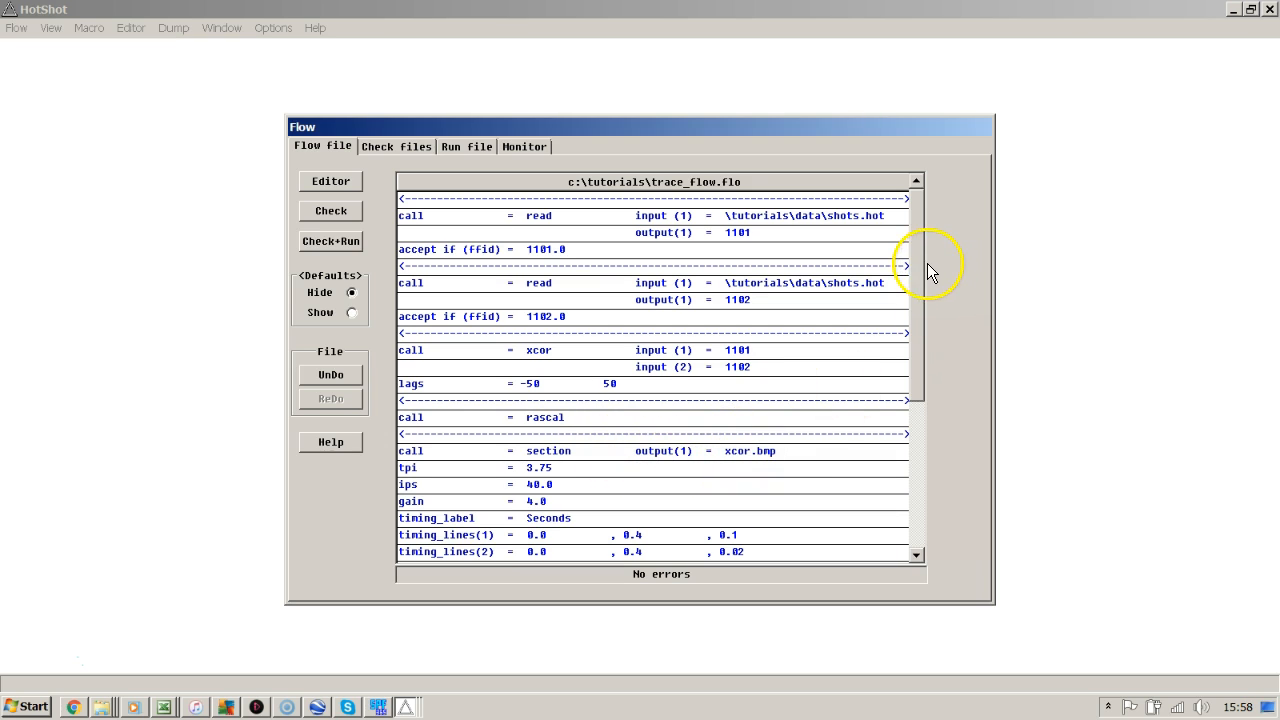
# Check and run the flow that cross-correlates shots 1101 and 1102, and open the 1101.bmp section
pyautogui.scroll(-5, 917, 274)
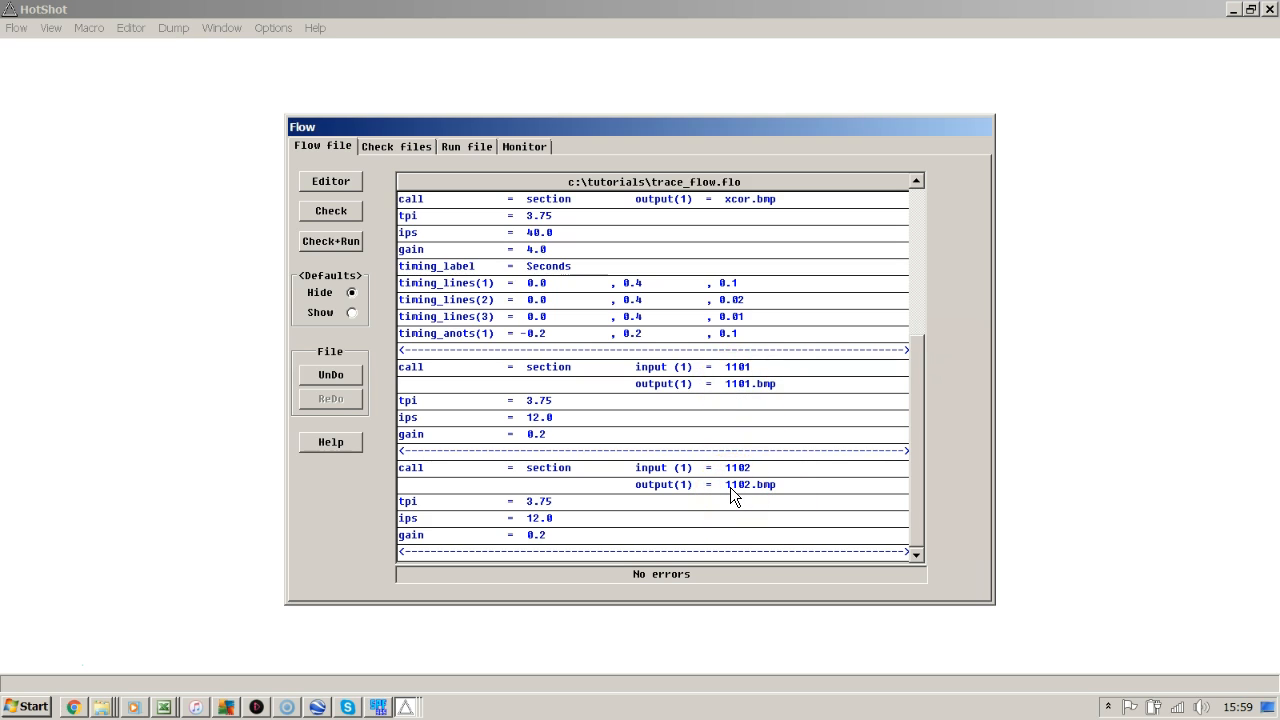
pyautogui.click(330, 247)
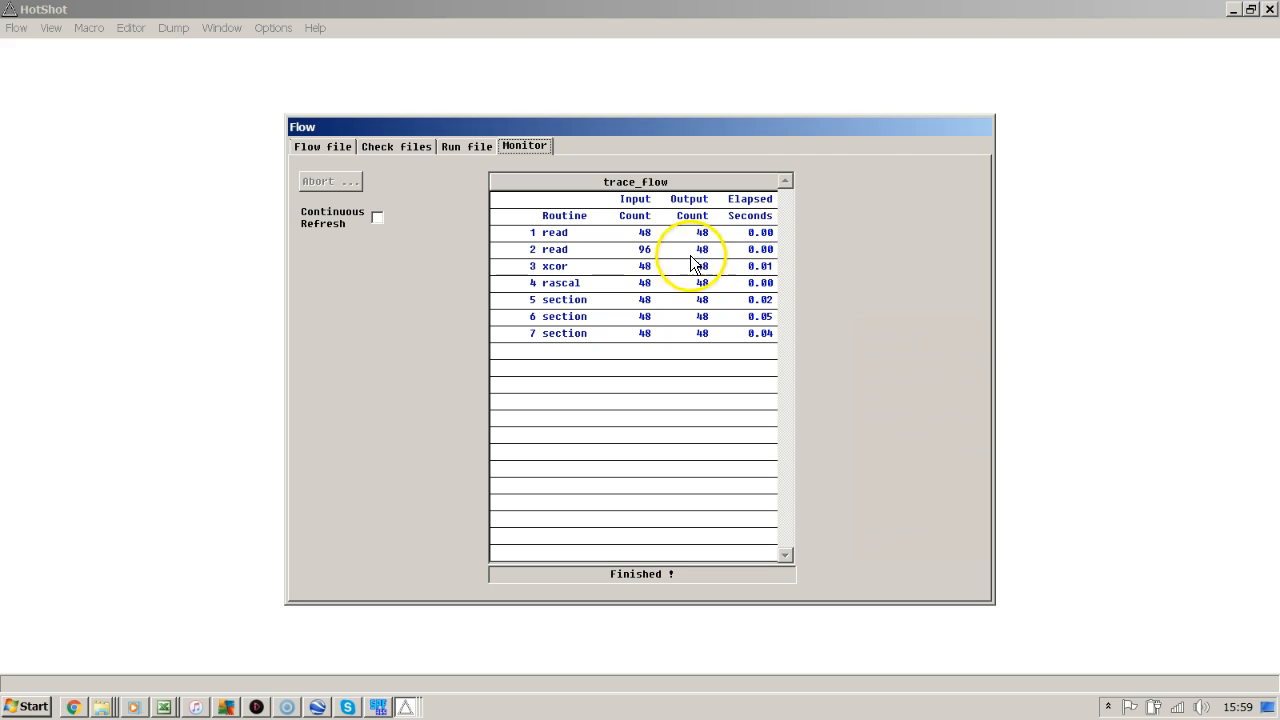
pyautogui.click(46, 33)
pyautogui.moveTo(63, 64)
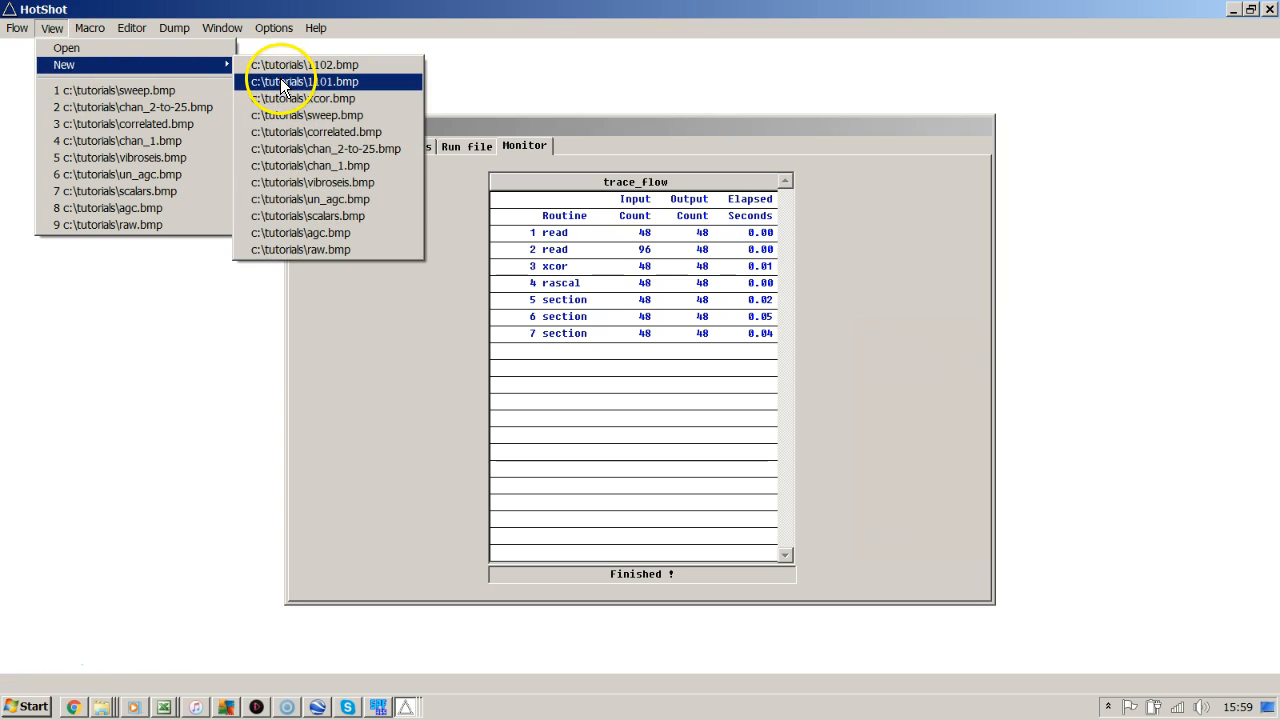
pyautogui.click(281, 80)
# Open the 1102.bmp section and flip repeatedly between it and 1101.bmp to compare the two shot records
pyautogui.click(53, 33)
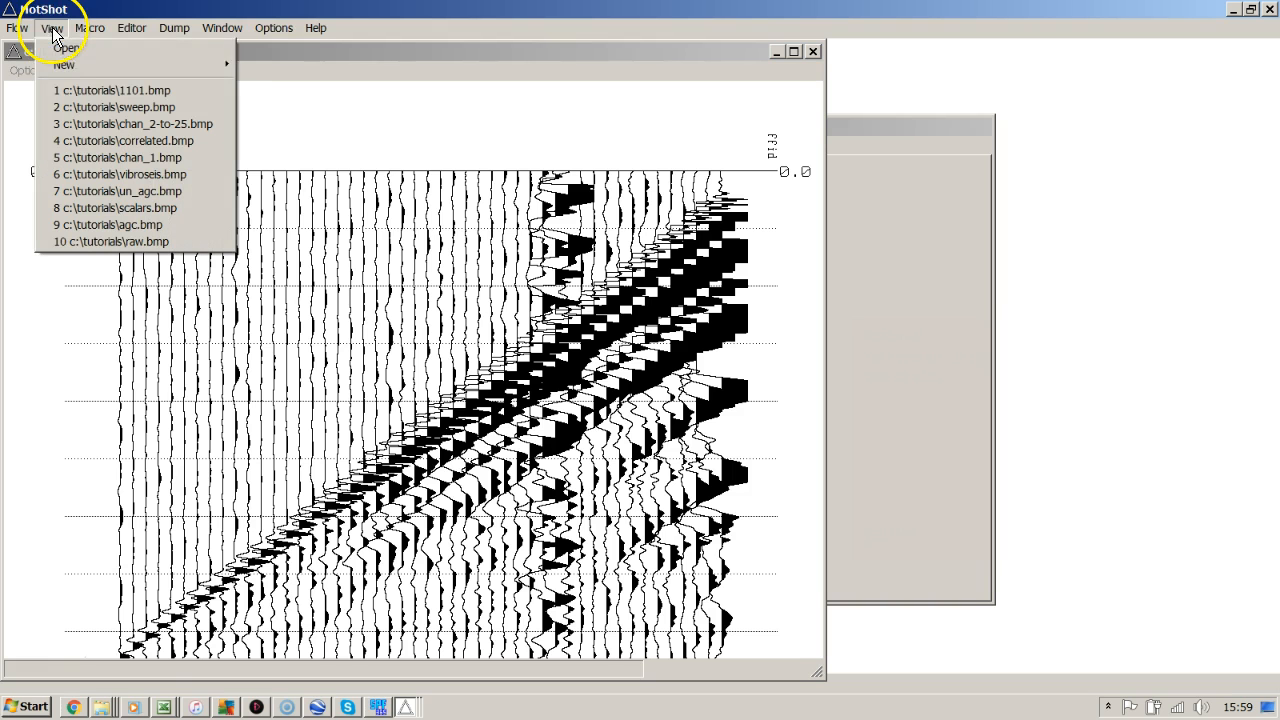
pyautogui.moveTo(178, 64)
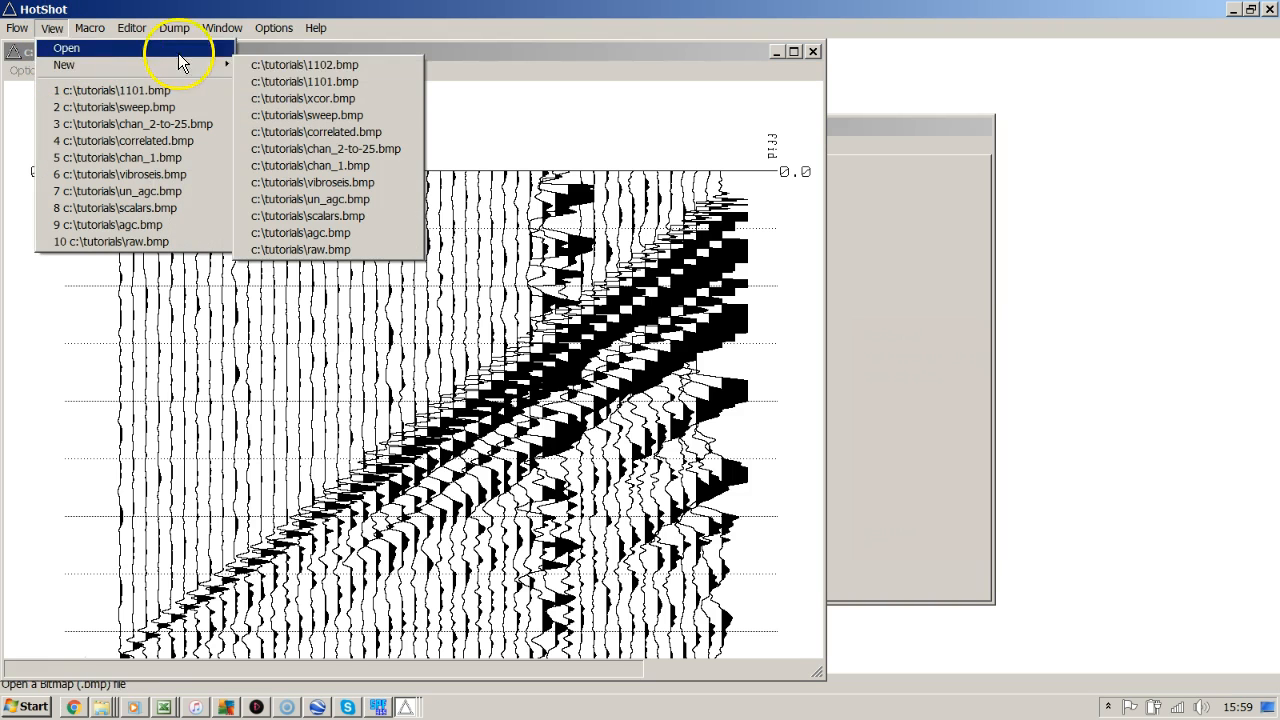
pyautogui.click(264, 65)
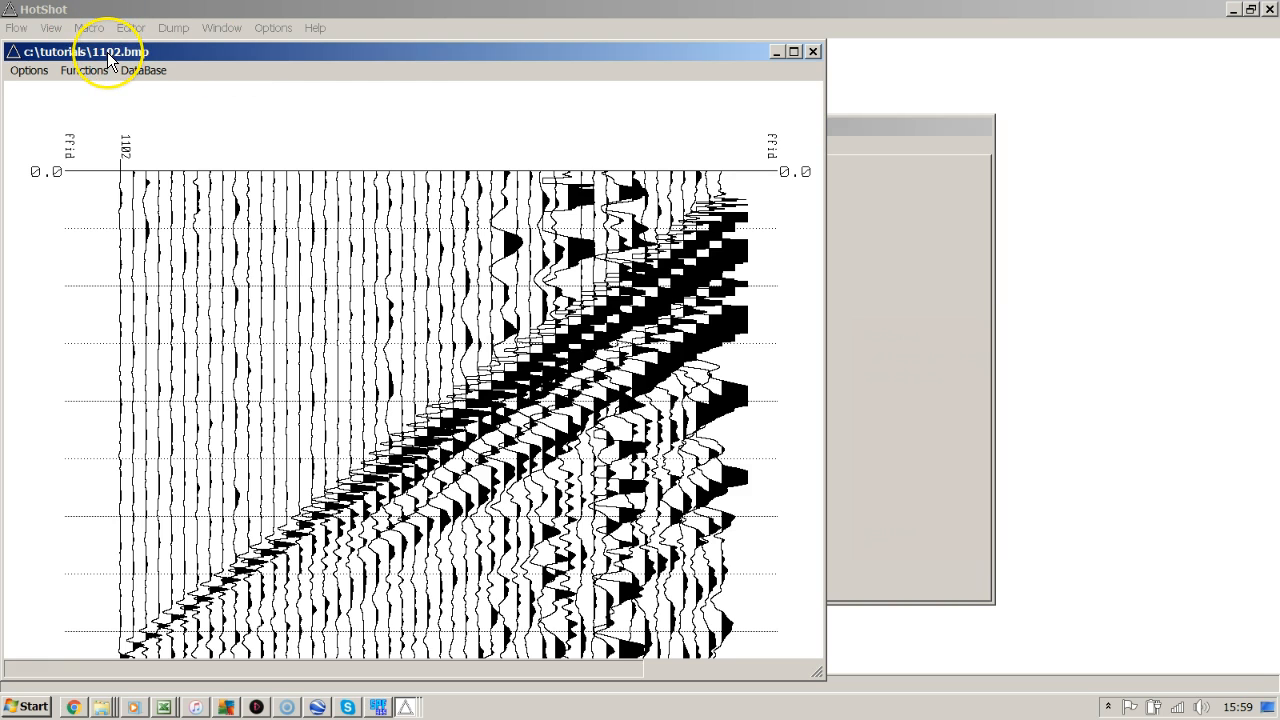
pyautogui.press('pageup')
pyautogui.press('pageup')
pyautogui.press('pagedown')
pyautogui.press('pageup')
pyautogui.press('pagedown')
pyautogui.press('pageup')
pyautogui.press('pagedown')
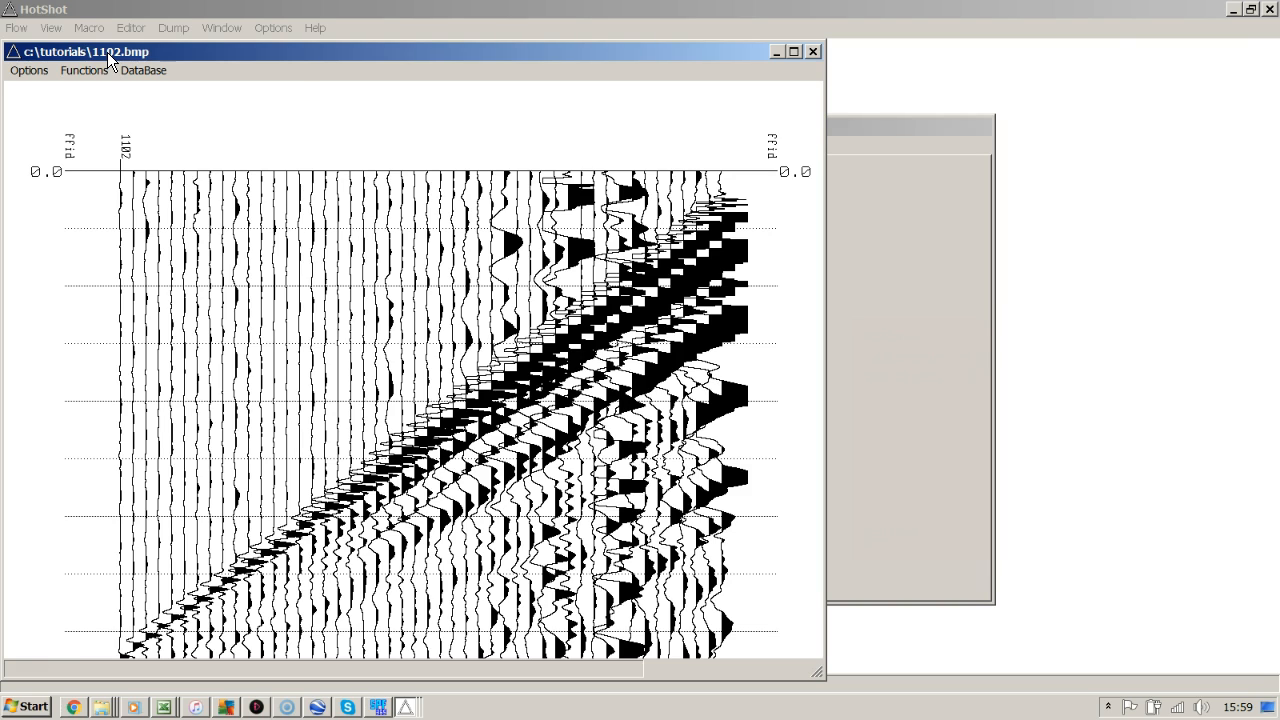
# Open the xcor.bmp section beside 1102.bmp and examine the shot-to-shot cross-correlation around zero lag
pyautogui.click(51, 28)
pyautogui.moveTo(190, 64)
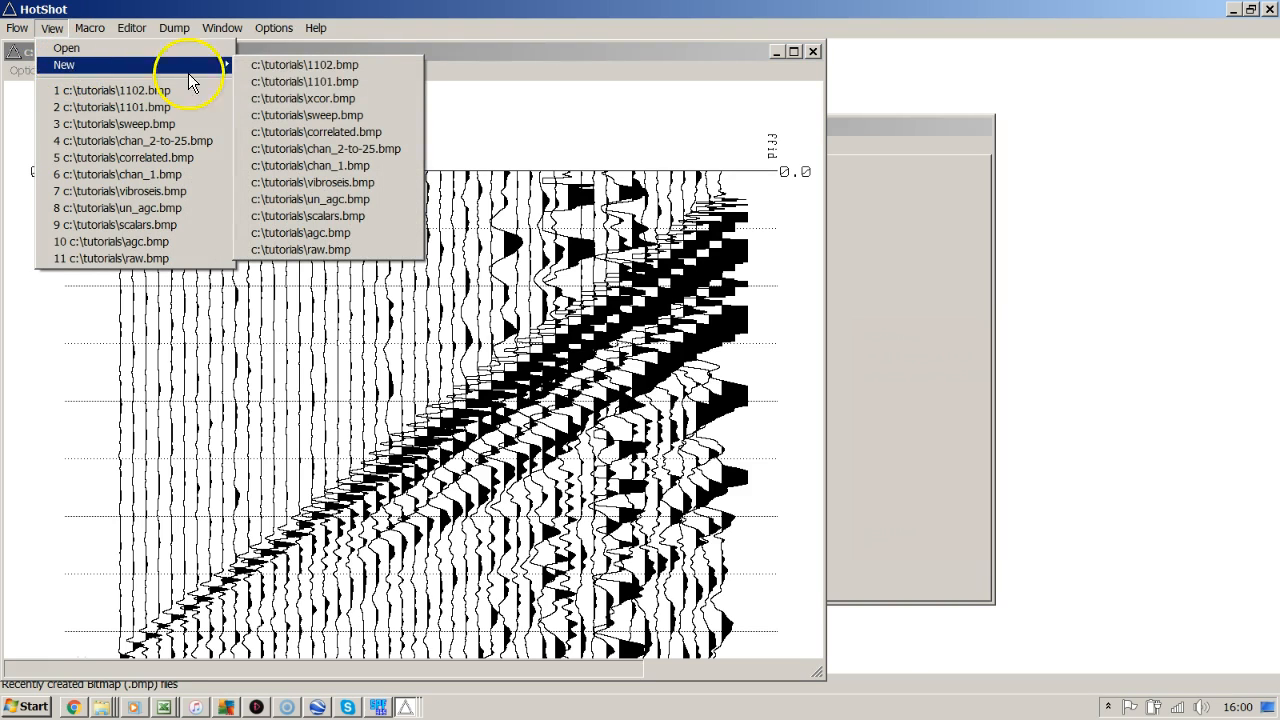
pyautogui.click(294, 98)
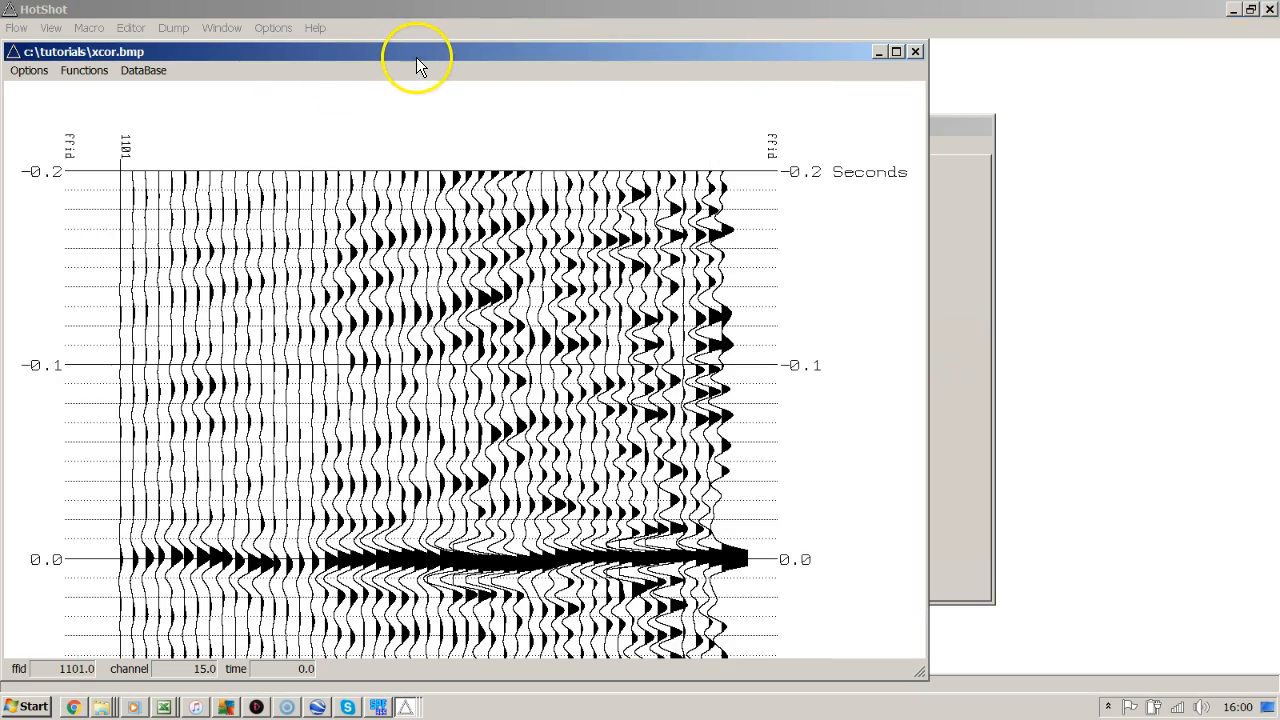
pyautogui.moveTo(432, 57); pyautogui.dragTo(1270, 30)
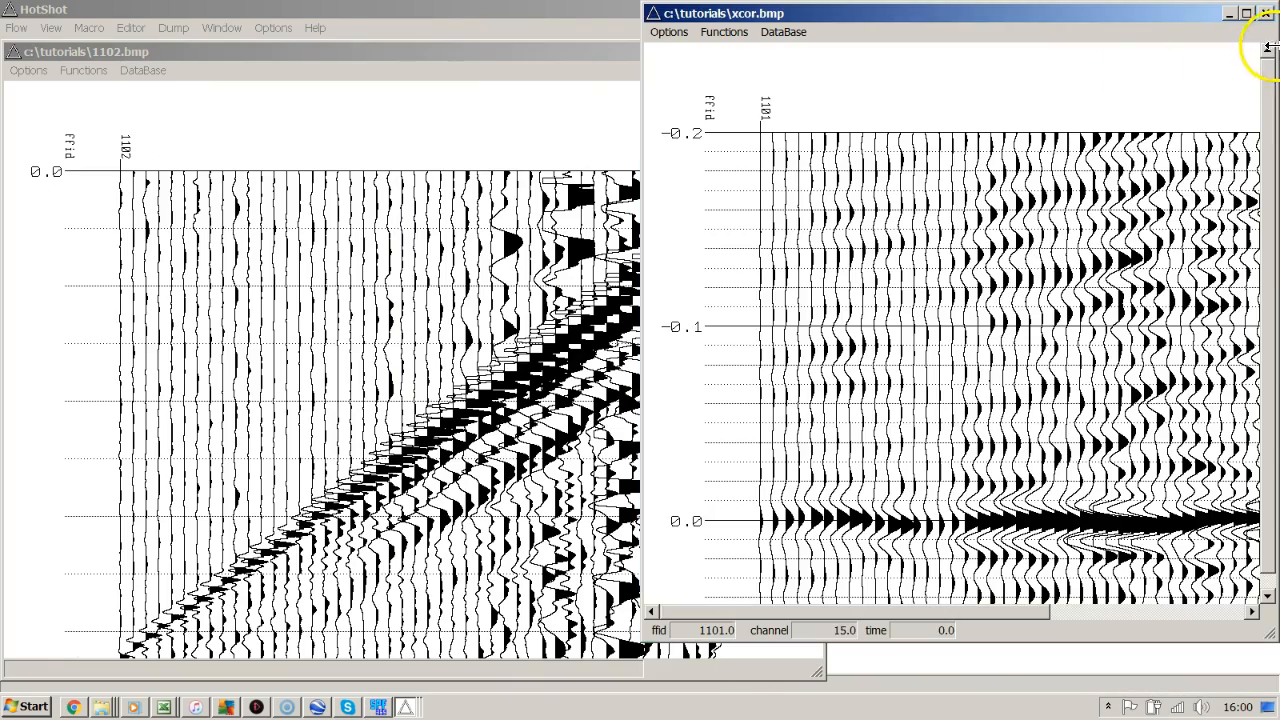
pyautogui.click(400, 57)
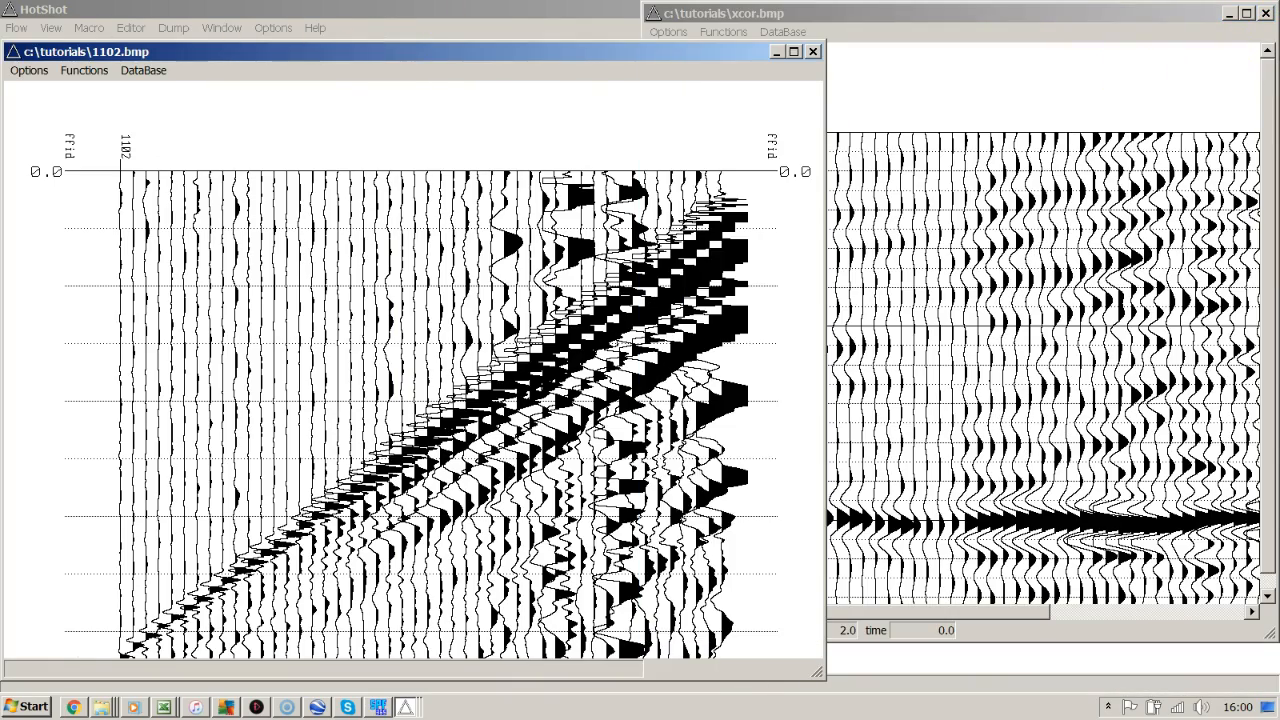
pyautogui.moveTo(246, 56); pyautogui.dragTo(0, 20)
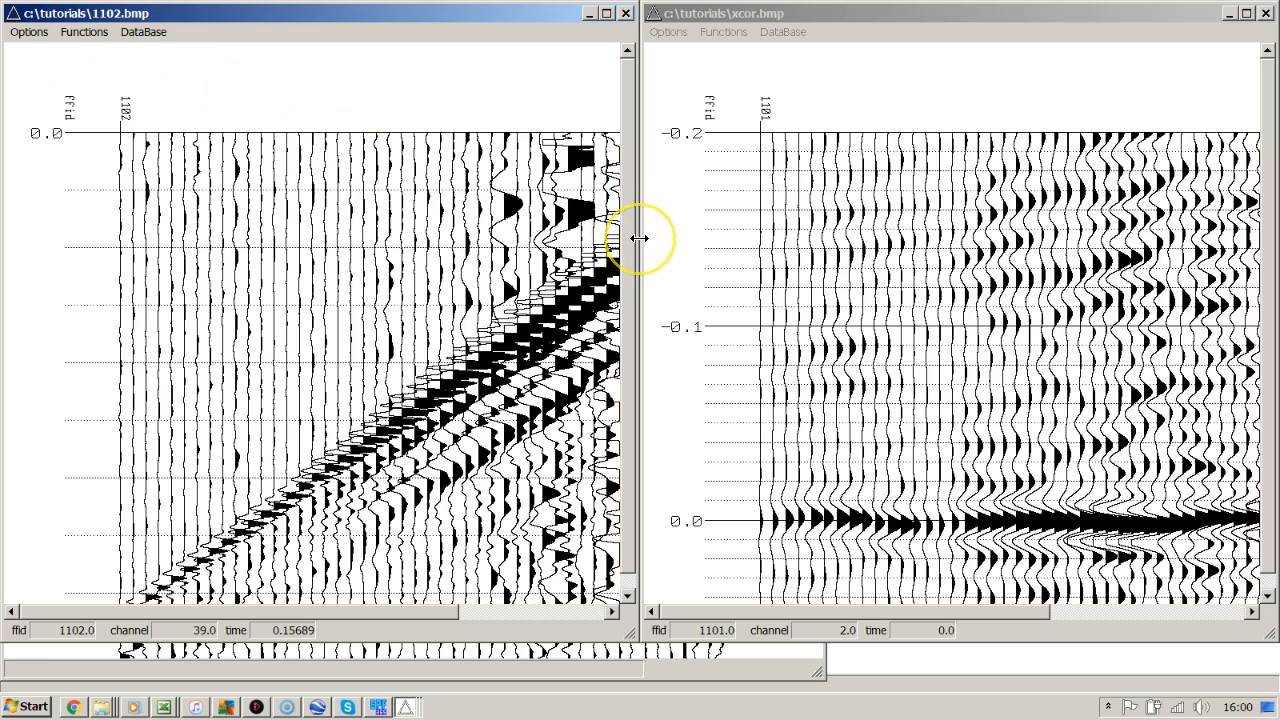
pyautogui.scroll(-1, 639, 238)
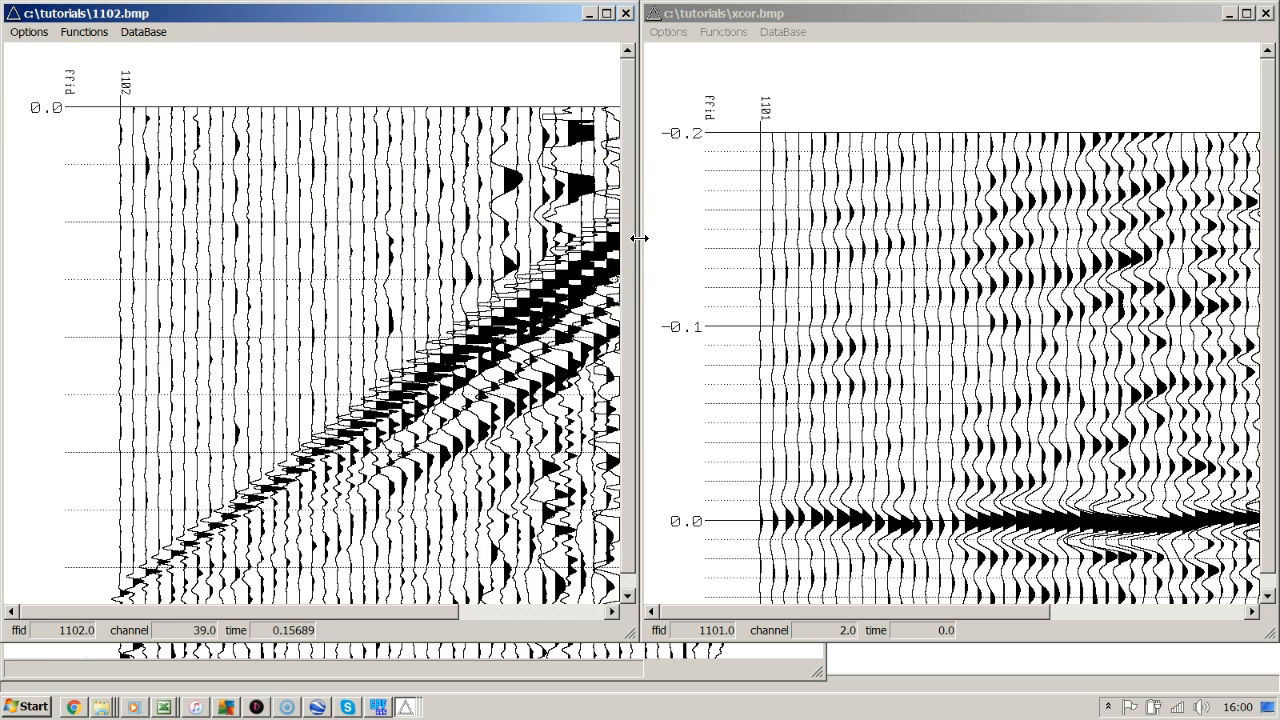
pyautogui.click(696, 244)
pyautogui.scroll(-7, 695, 242)
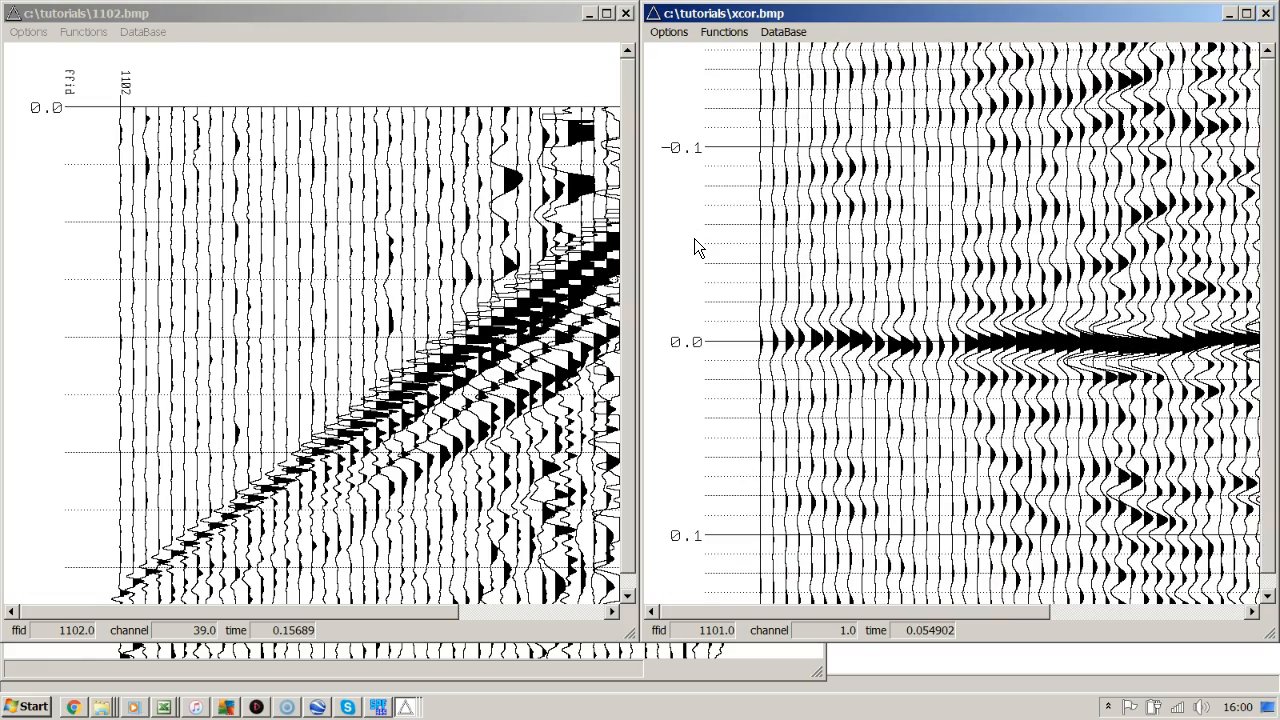
pyautogui.moveTo(847, 617)
pyautogui.mouseDown()
pyautogui.moveTo(1006, 603)
pyautogui.moveTo(866, 608)
pyautogui.mouseUp()
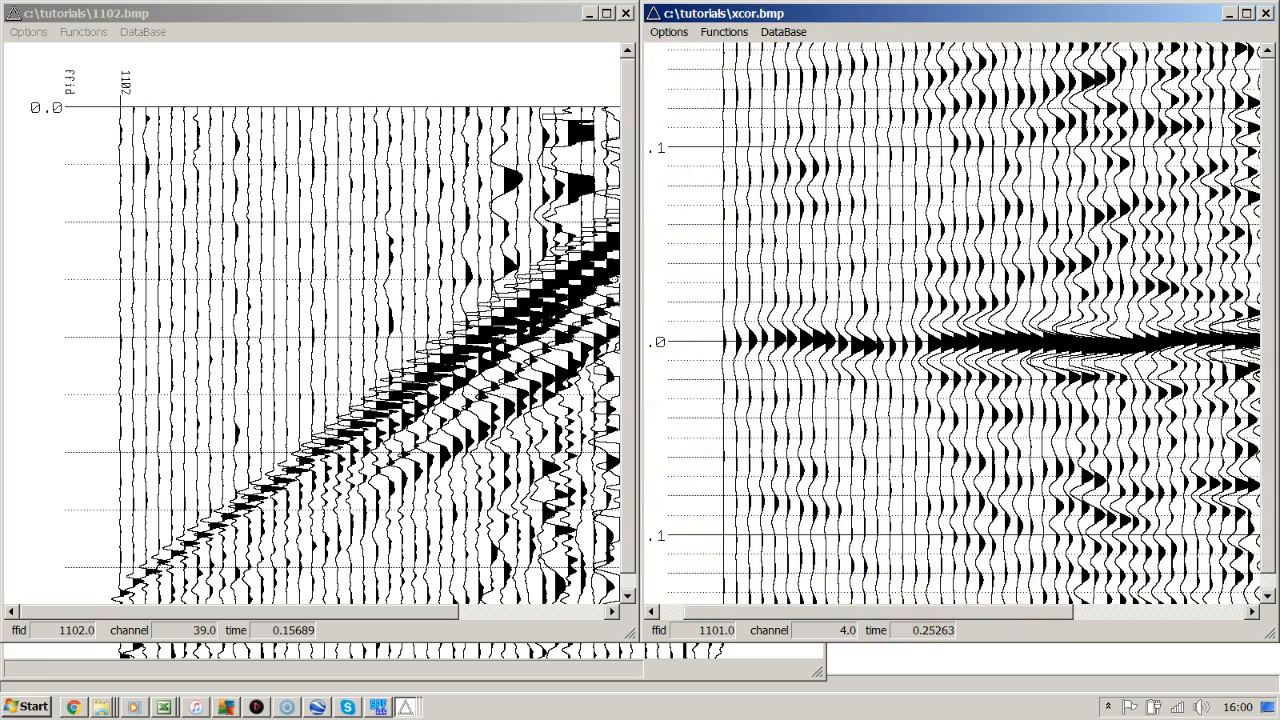